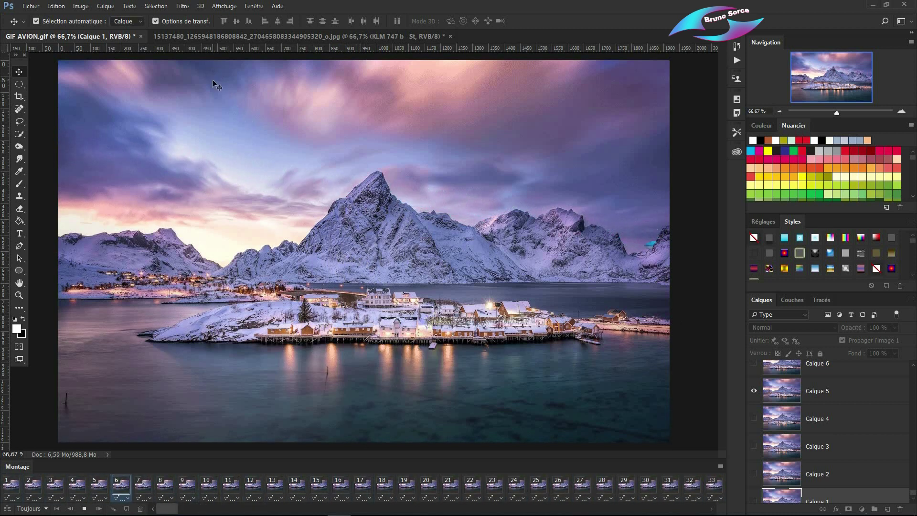
# Stop the GIF-AVION animation preview and switch to the landscape JPG document containing the KLM plane
pyautogui.click(84, 508)
pyautogui.click(253, 6)
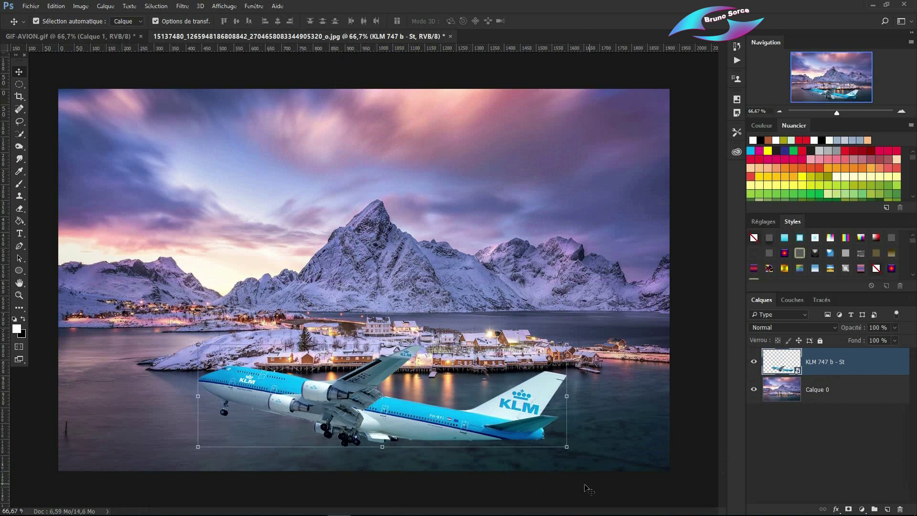
# Scale the KLM plane proportionally to about 41% and place it in front of the mountains to the right of the main peak
pyautogui.moveTo(368, 404); pyautogui.dragTo(379, 201)
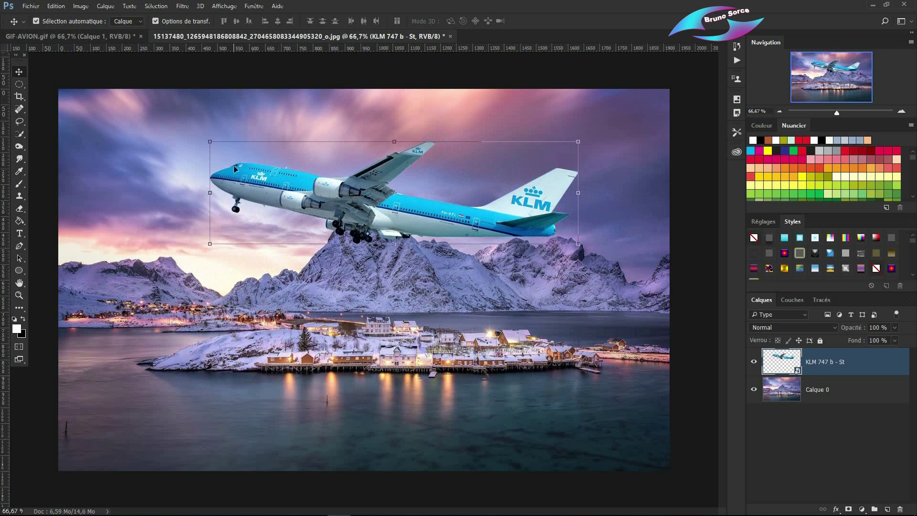
pyautogui.moveTo(418, 222); pyautogui.dragTo(388, 266)
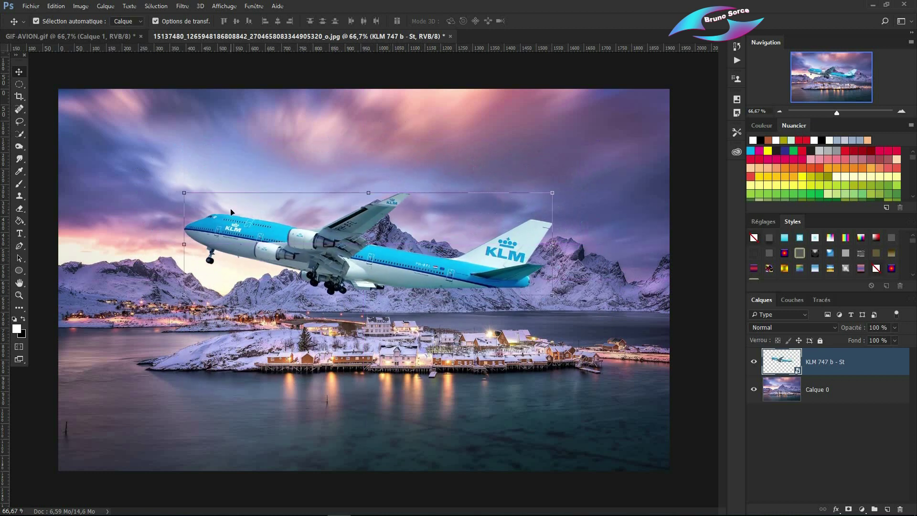
pyautogui.click(184, 193)
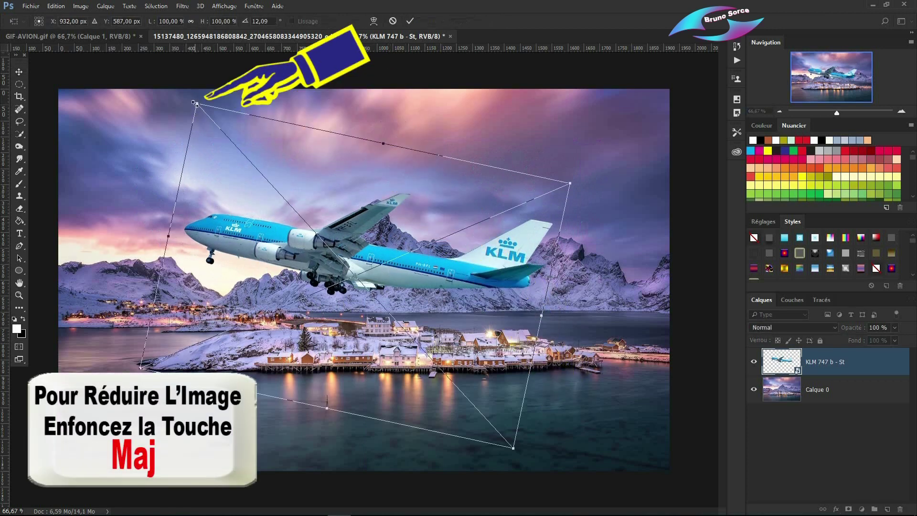
pyautogui.moveTo(194, 102); pyautogui.dragTo(359, 328)
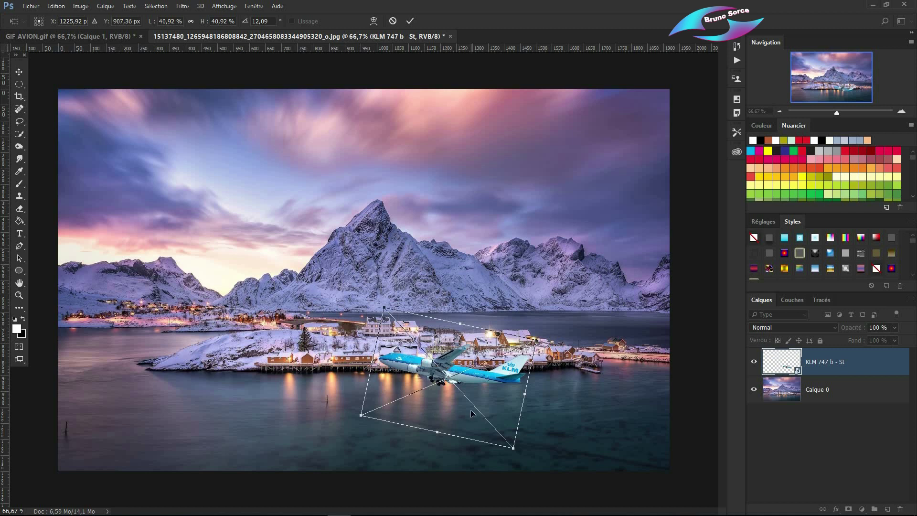
pyautogui.moveTo(477, 372); pyautogui.dragTo(609, 257)
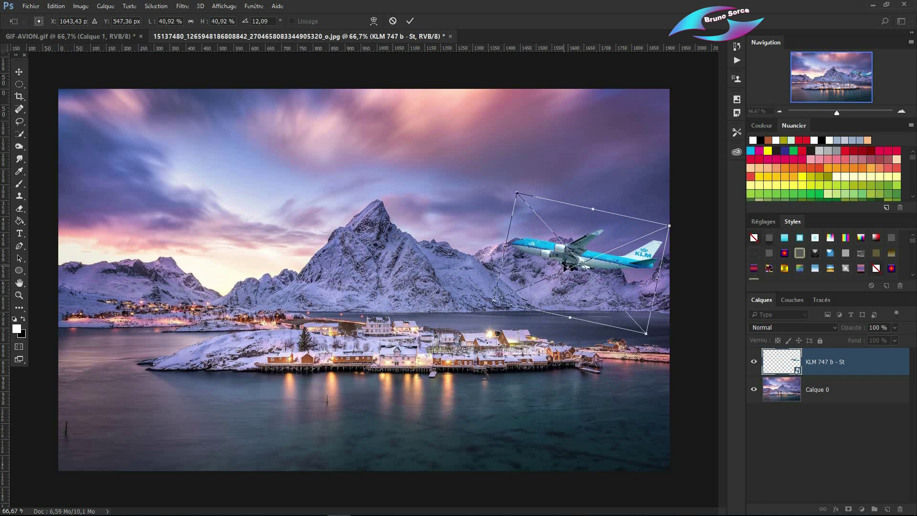
pyautogui.click(410, 22)
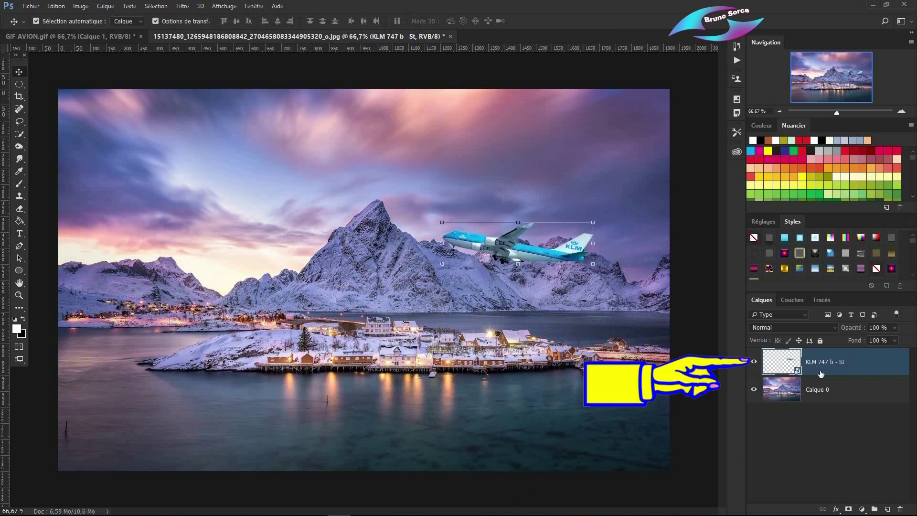
# Duplicate the Calque 0 landscape layer, leaving only the copy visible with the plane and original layers hidden
pyautogui.click(754, 364)
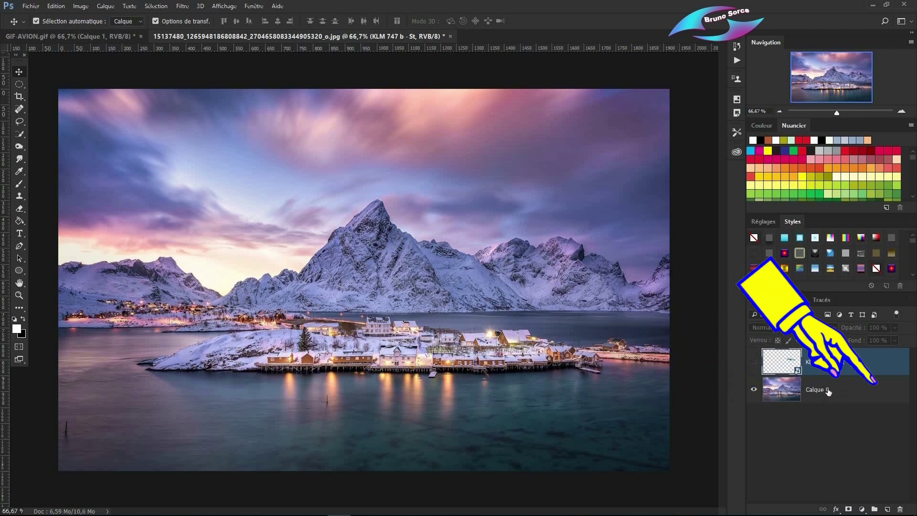
pyautogui.click(878, 394)
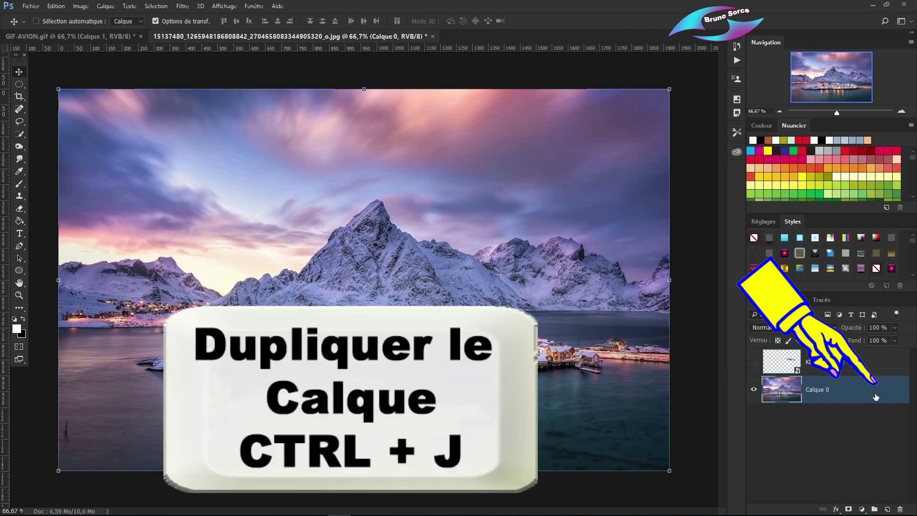
pyautogui.hotkey('ctrl', 'j')
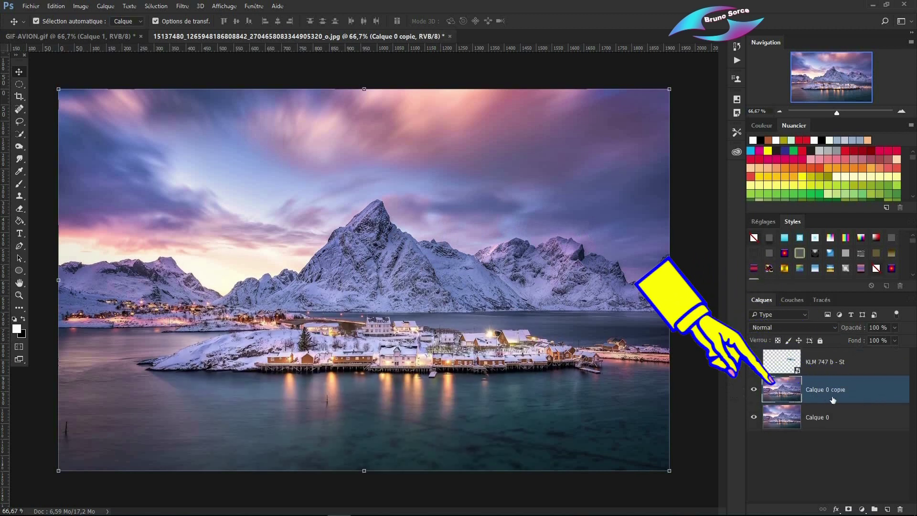
pyautogui.click(754, 418)
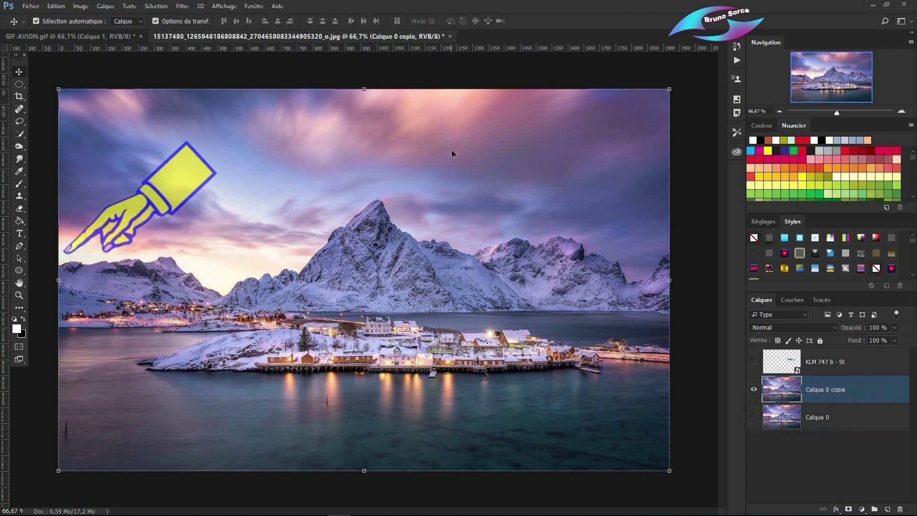
# Select the sky on Calque 0 copie with the Quick Selection tool, refine the edge along the mountains, delete the sky and deselect
pyautogui.click(19, 136)
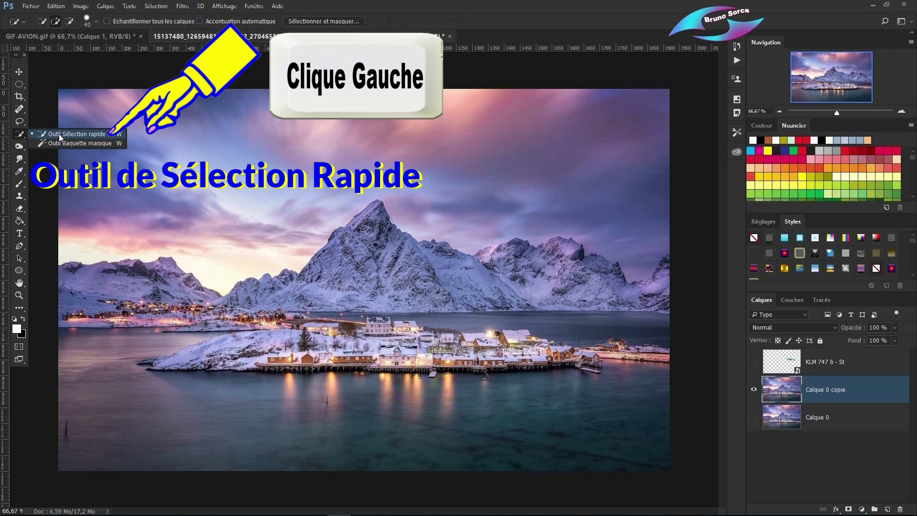
pyautogui.click(58, 134)
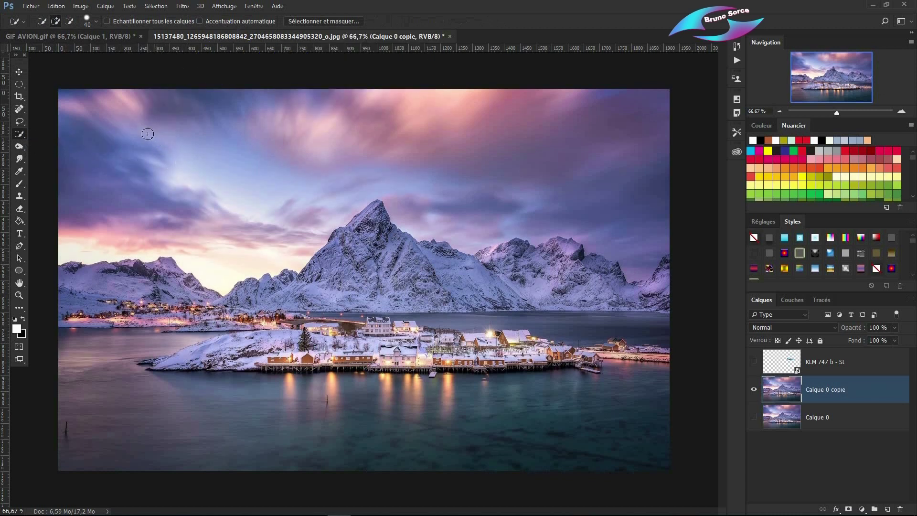
pyautogui.moveTo(313, 152)
pyautogui.mouseDown()
pyautogui.moveTo(551, 166)
pyautogui.moveTo(669, 271)
pyautogui.mouseUp()
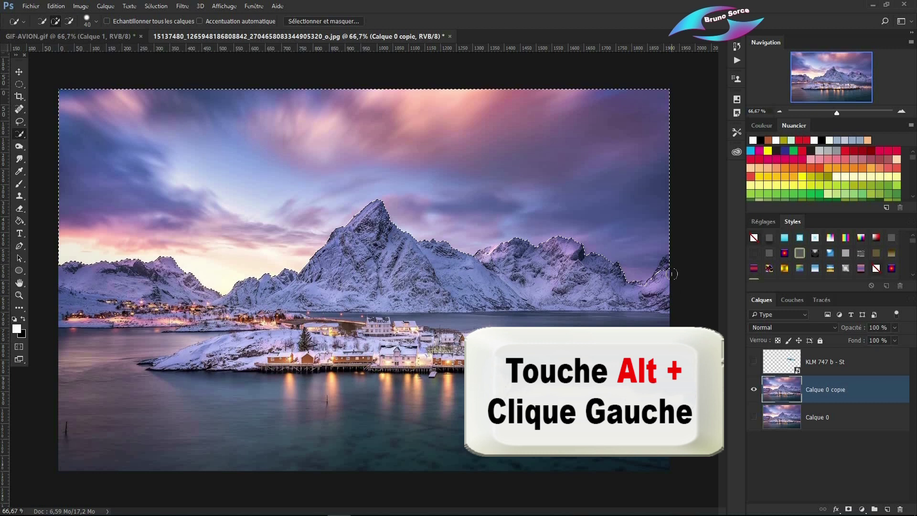
pyautogui.press('alt')
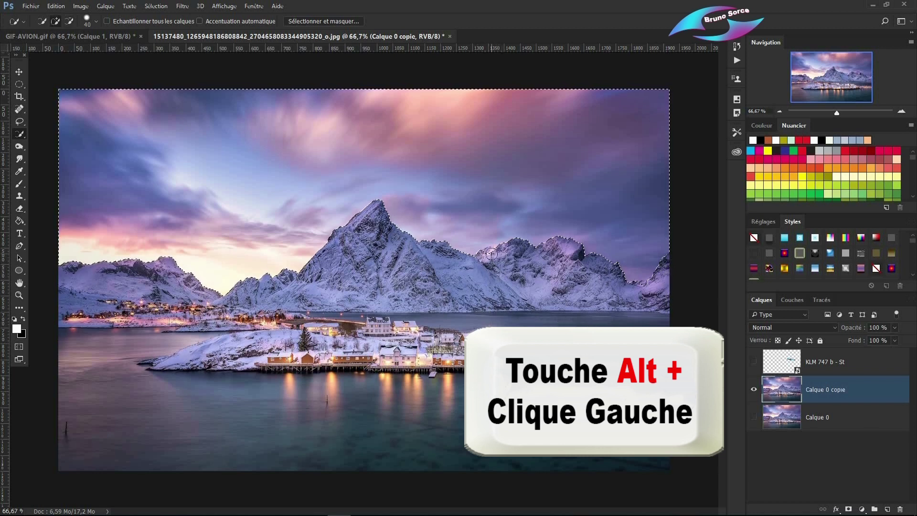
pyautogui.press('alt')
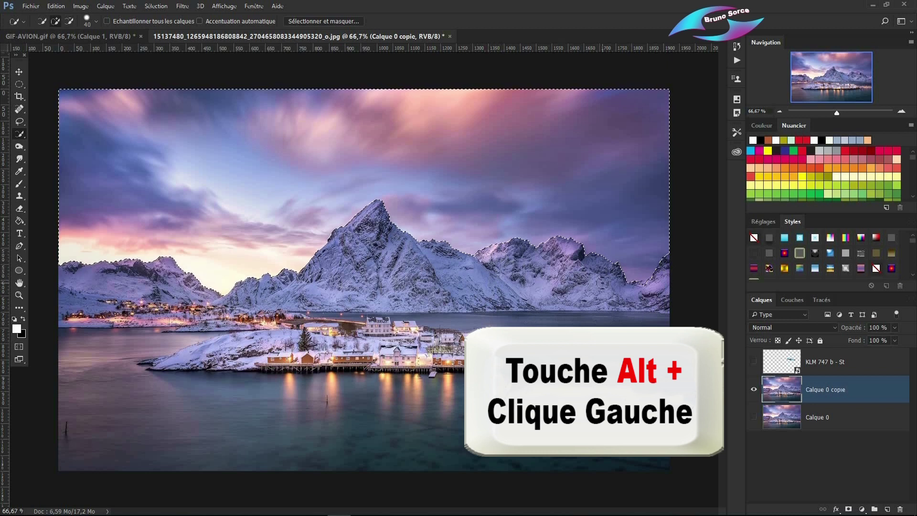
pyautogui.press('alt')
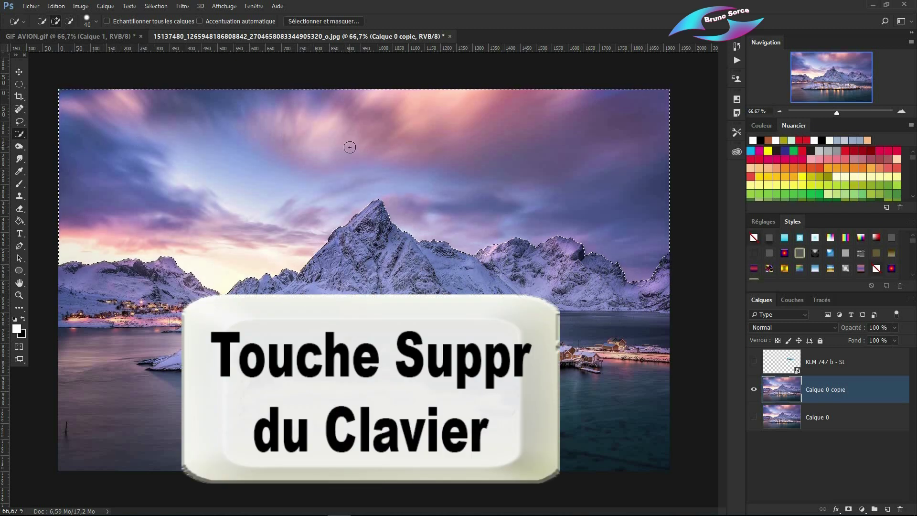
pyautogui.press('Delete')
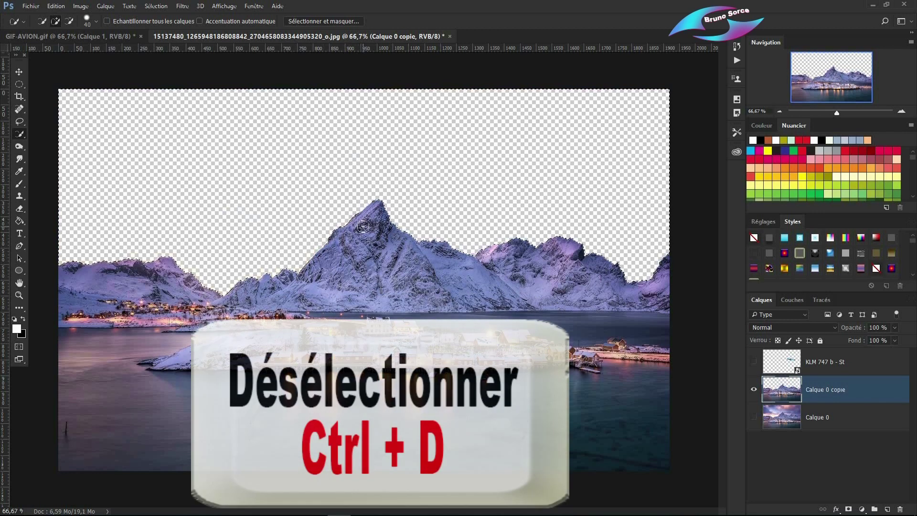
pyautogui.hotkey('ctrl', 'd')
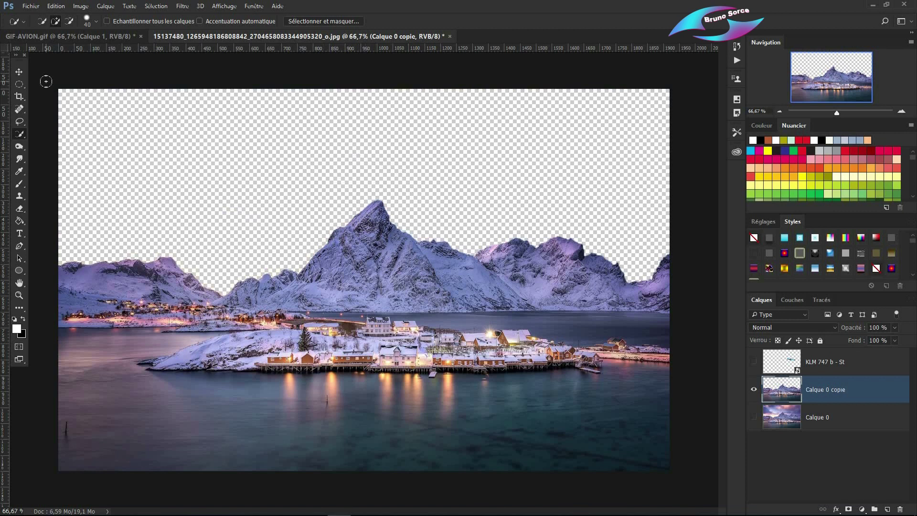
# Make the original Calque 0 layer visible again beneath the cut-out copy
pyautogui.click(20, 73)
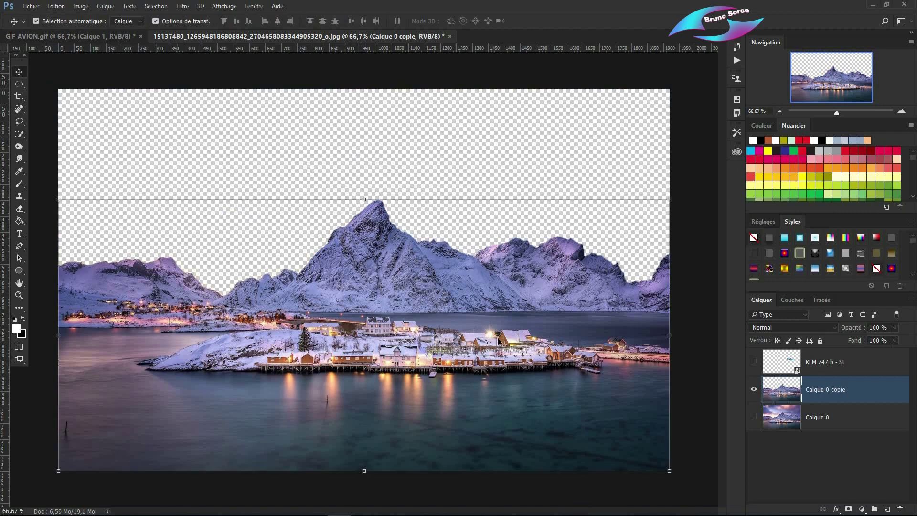
pyautogui.click(758, 419)
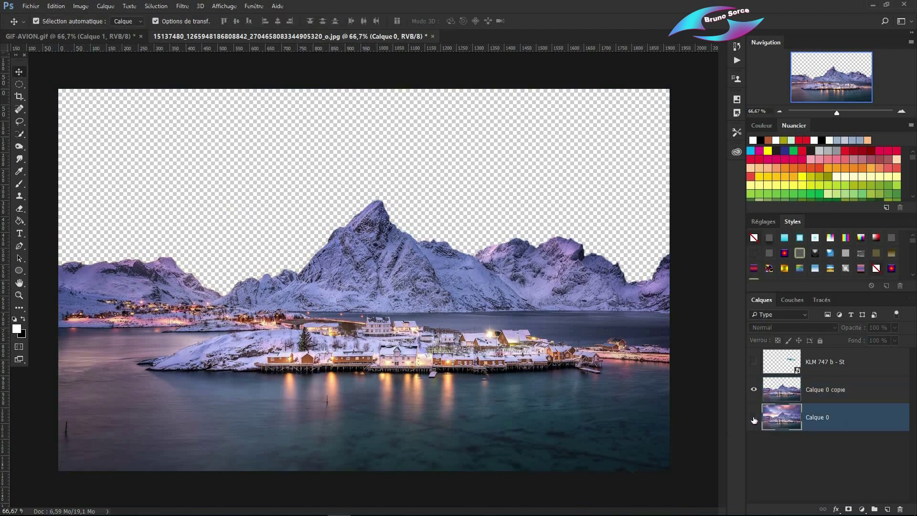
pyautogui.click(754, 419)
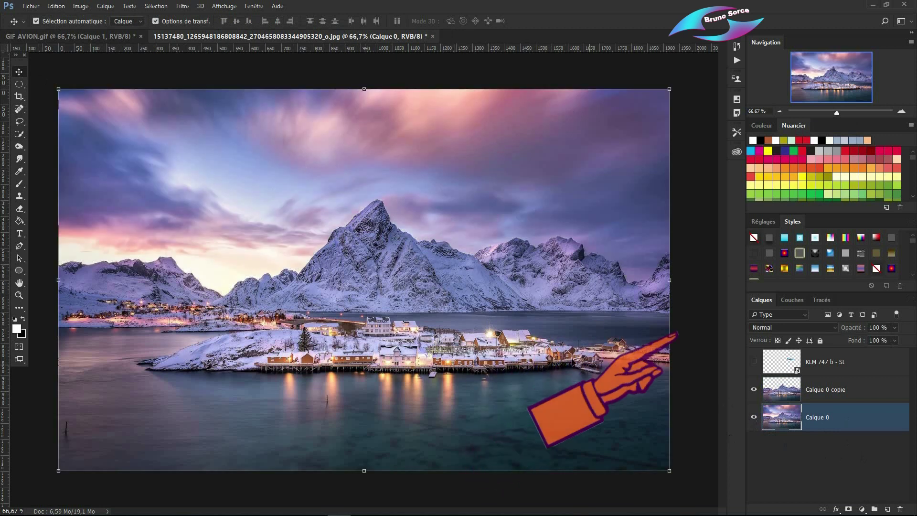
# Show the KLM 747 b - St layer between Calque 0 copie and Calque 0, and move the plane above the mountain ridge
pyautogui.click(753, 362)
pyautogui.moveTo(870, 362); pyautogui.dragTo(876, 401)
pyautogui.moveTo(478, 241); pyautogui.dragTo(461, 220)
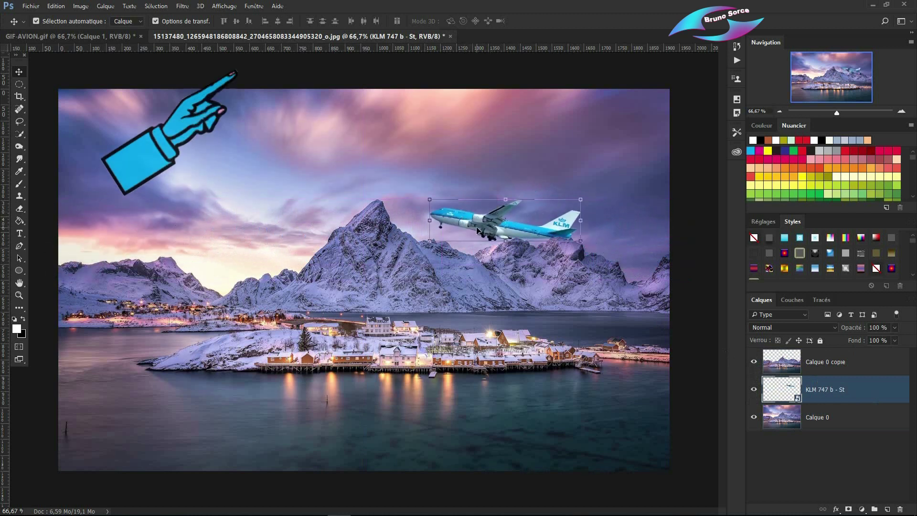
# Open the Montage timeline and create a video timeline from the document's layers
pyautogui.click(255, 7)
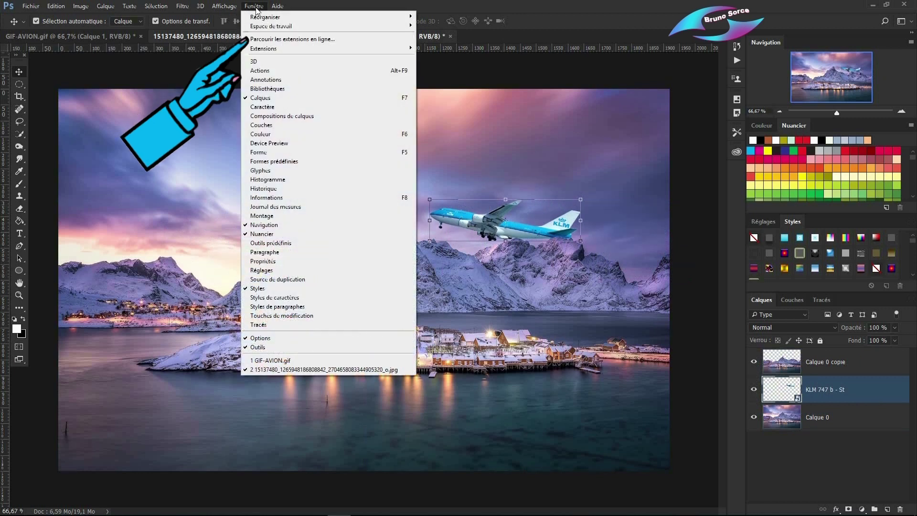
pyautogui.click(258, 217)
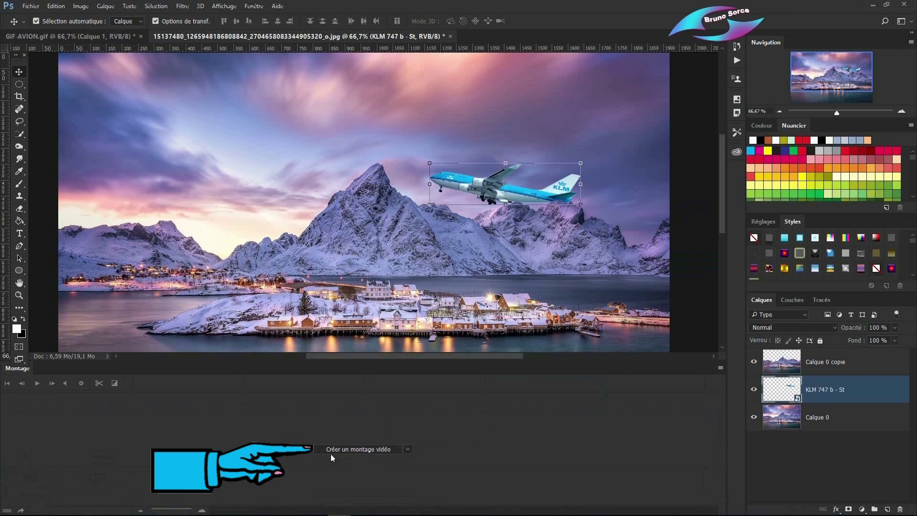
pyautogui.click(408, 450)
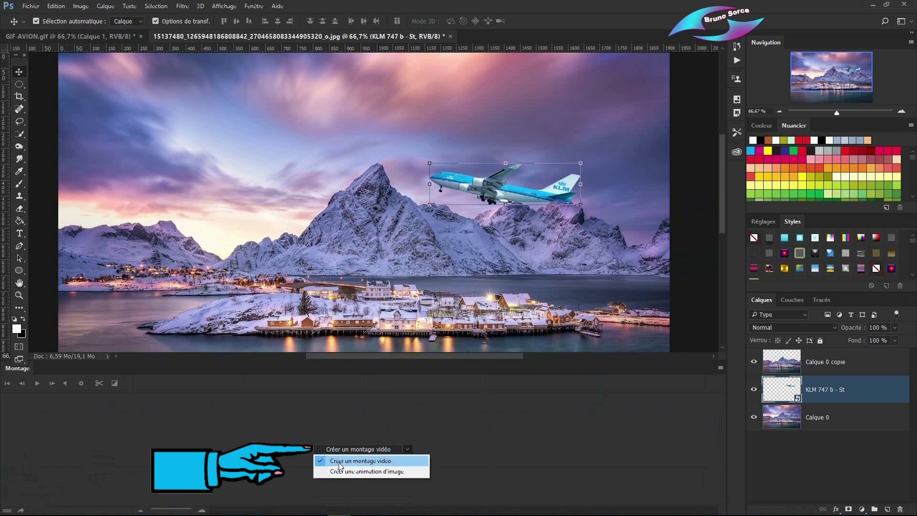
pyautogui.click(367, 463)
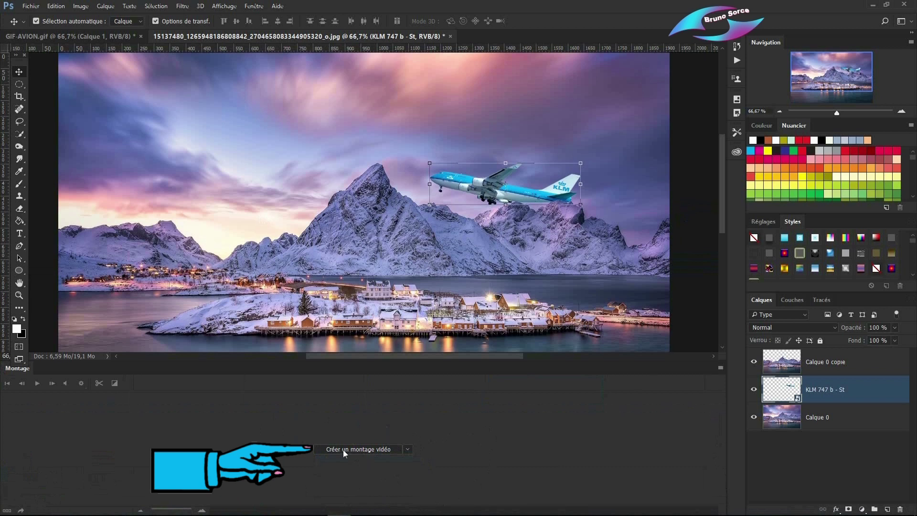
pyautogui.click(365, 448)
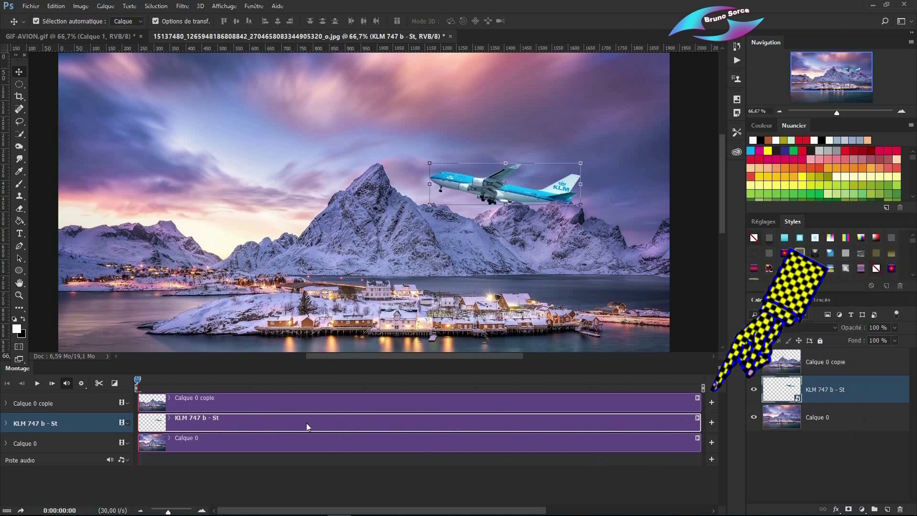
# Expand the animation properties of the KLM 747 b - St track and scrub the timeline to 1 second and back to the start
pyautogui.click(6, 423)
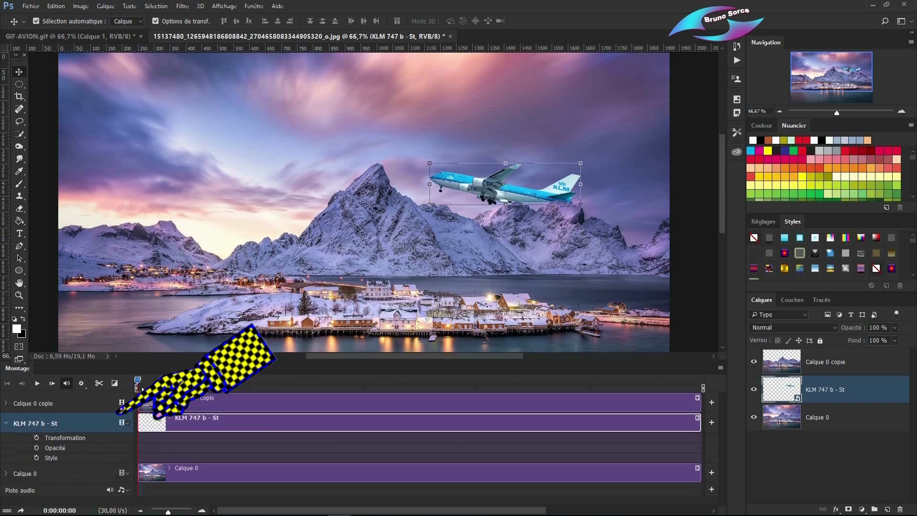
pyautogui.moveTo(137, 379); pyautogui.dragTo(216, 380)
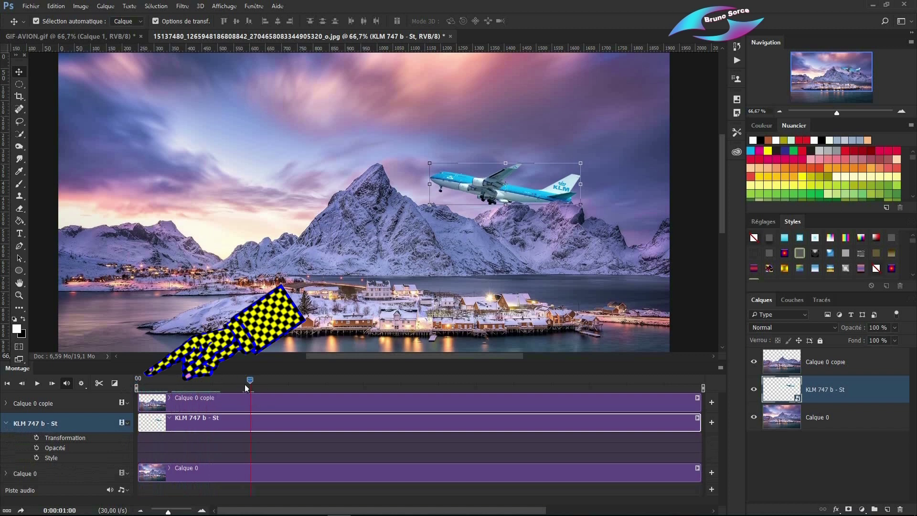
pyautogui.moveTo(248, 380); pyautogui.dragTo(116, 382)
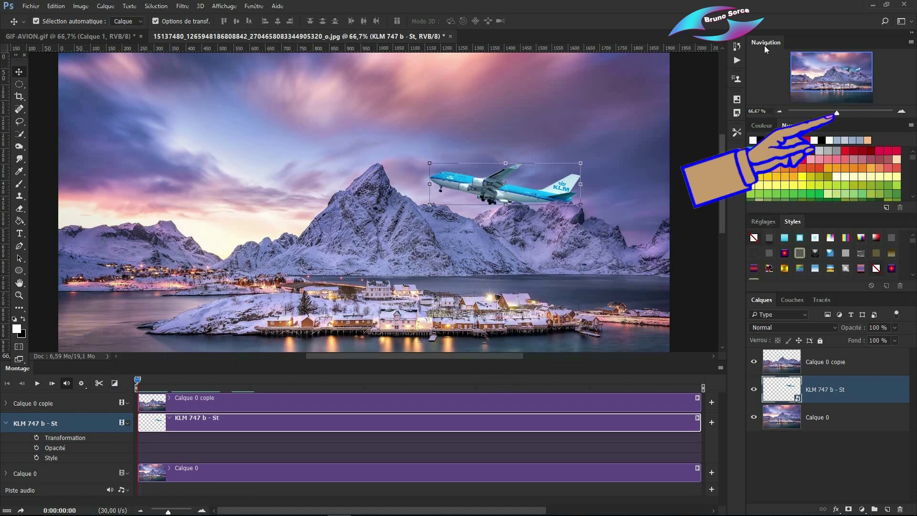
# Move the plane down past the image's right edge and set a Transformation keyframe for it at 0:00:00:00
pyautogui.moveTo(838, 114); pyautogui.dragTo(834, 116)
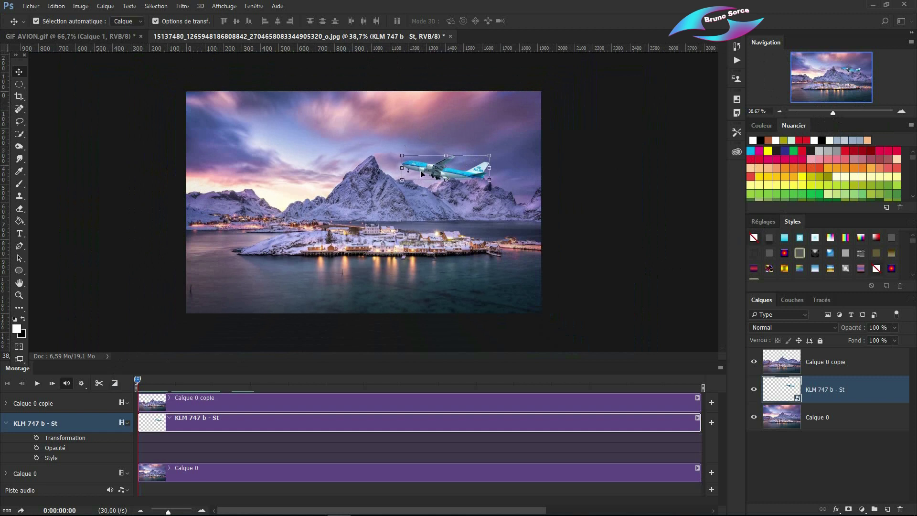
pyautogui.moveTo(420, 167); pyautogui.dragTo(549, 208)
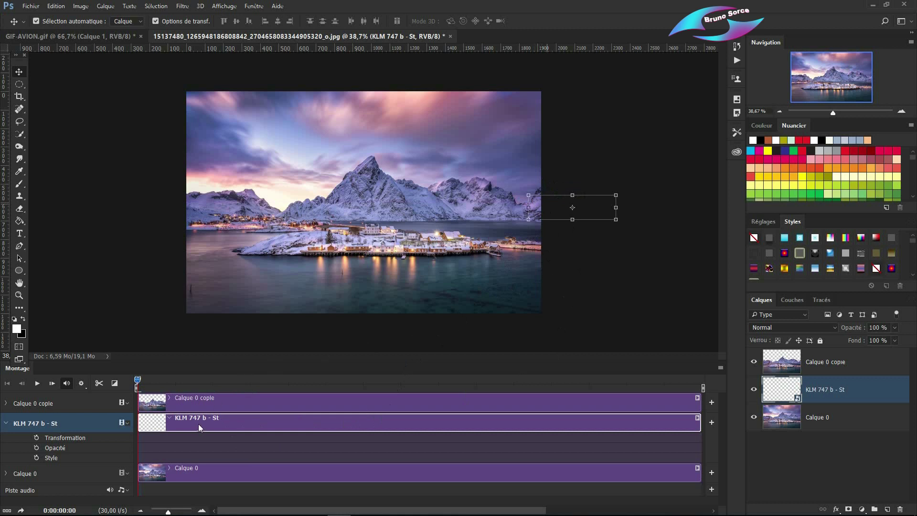
pyautogui.click(37, 439)
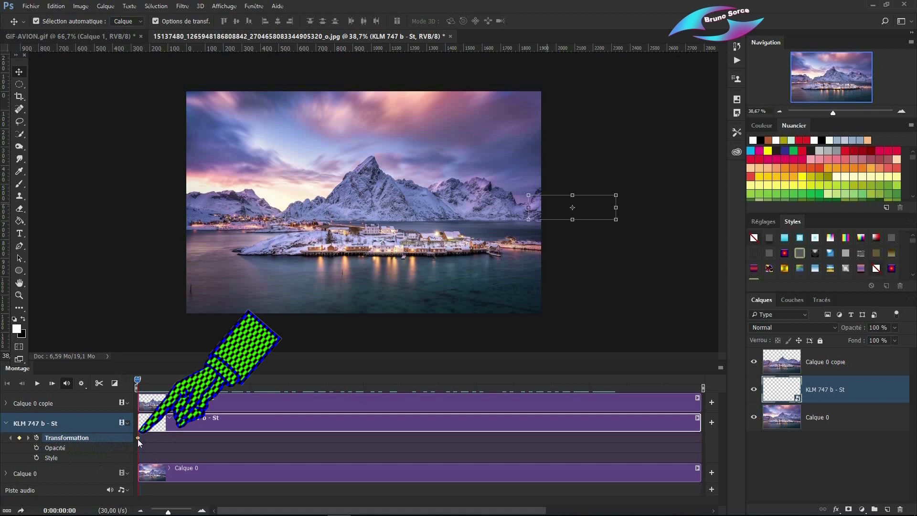
# Set the plane's end keyframe past the image's left edge at 0:00:04:29 and preview the animation from the start
pyautogui.moveTo(136, 380); pyautogui.dragTo(697, 409)
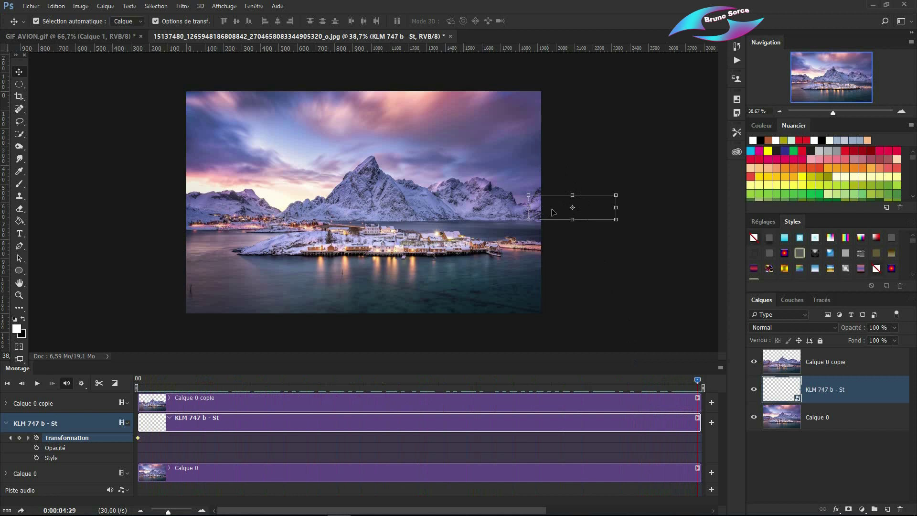
pyautogui.moveTo(552, 210); pyautogui.dragTo(107, 151)
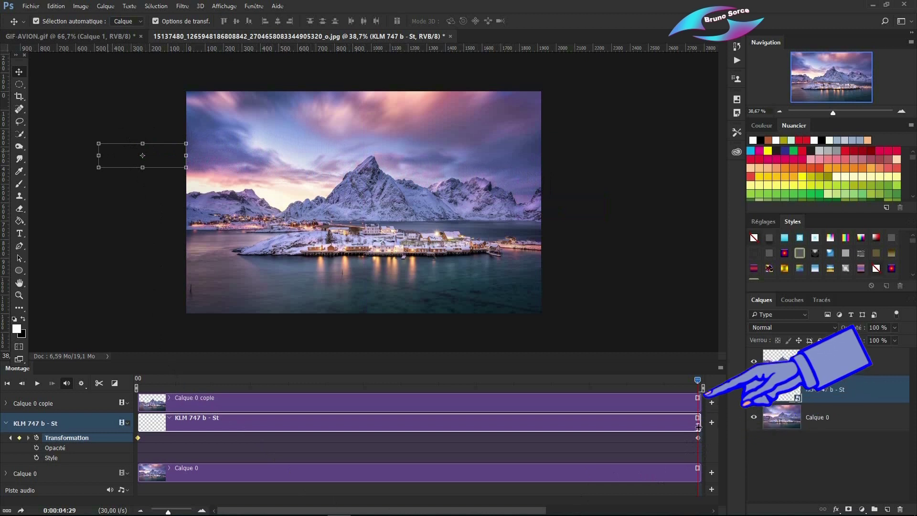
pyautogui.moveTo(697, 380); pyautogui.dragTo(99, 383)
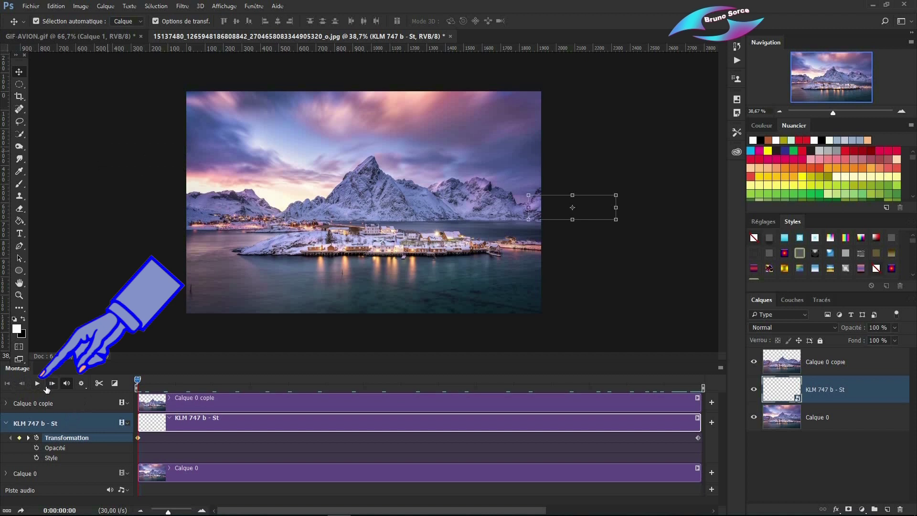
pyautogui.click(37, 383)
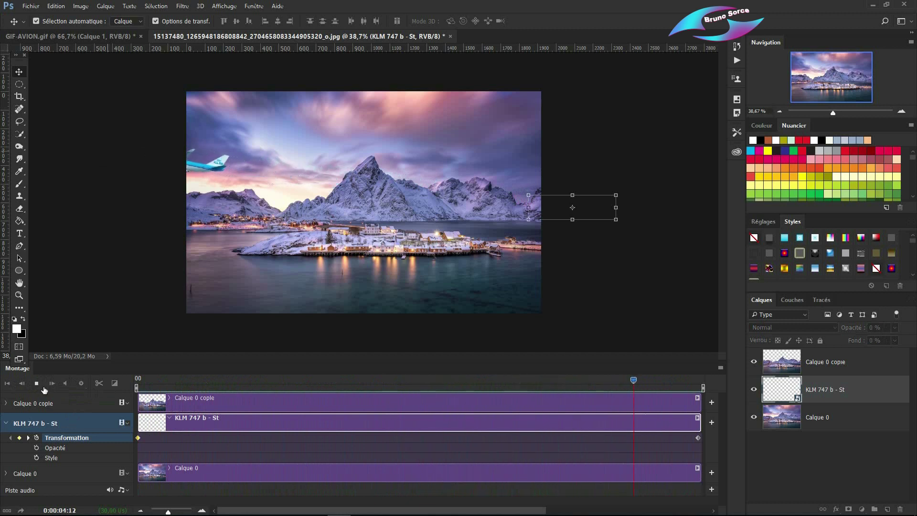
pyautogui.click(58, 422)
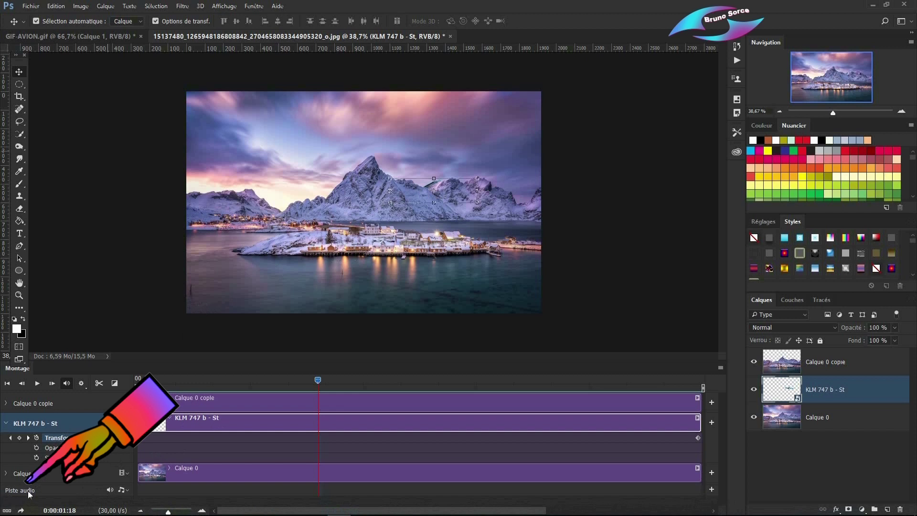
# Add the AVION 2 sound from MA MUSIQUE > BRUITAGES > AVIONS on drive 2To_1 (R:) to the audio track
pyautogui.click(109, 490)
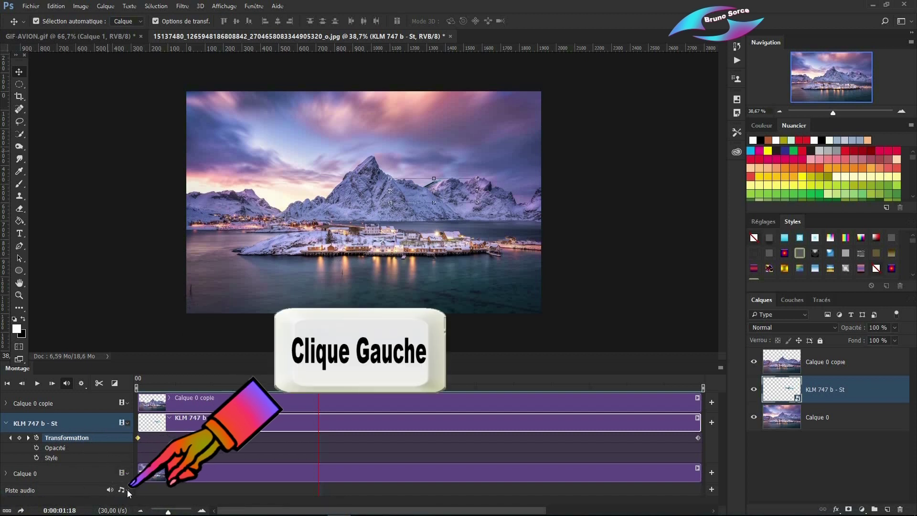
pyautogui.click(128, 489)
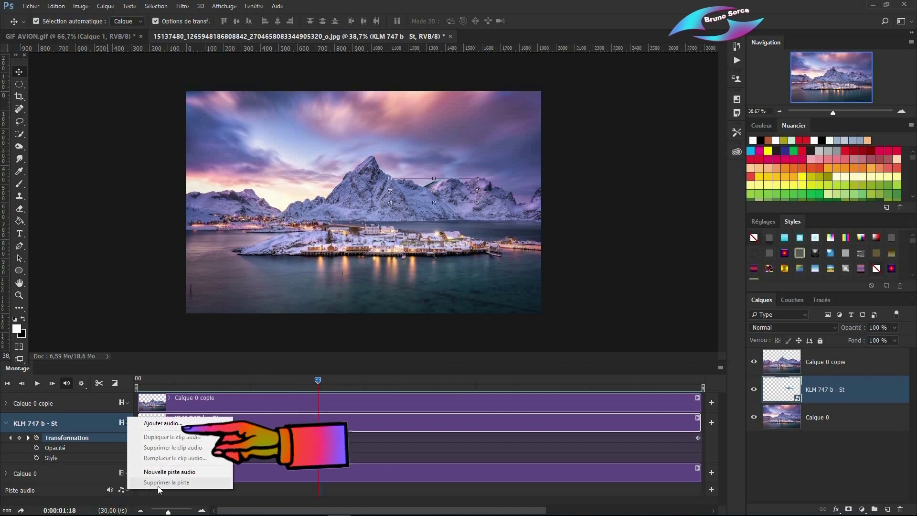
pyautogui.click(166, 424)
pyautogui.click(37, 208)
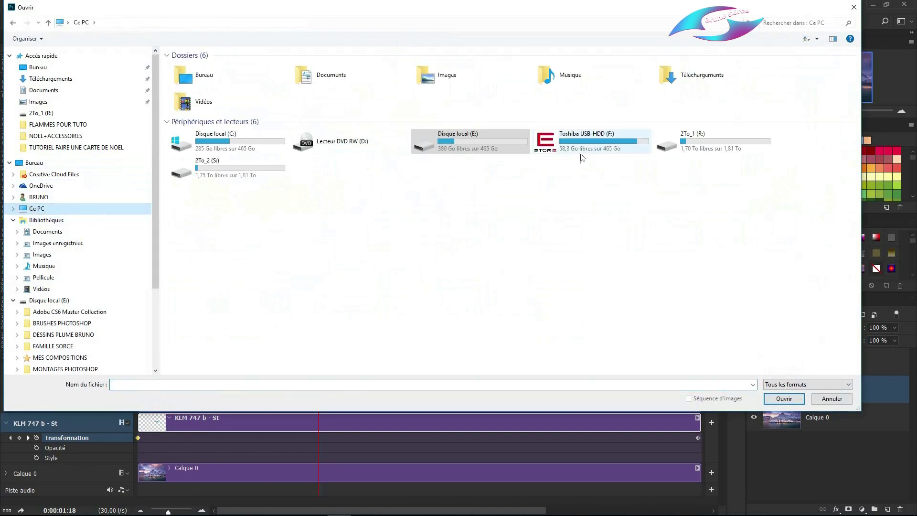
pyautogui.doubleClick(698, 146)
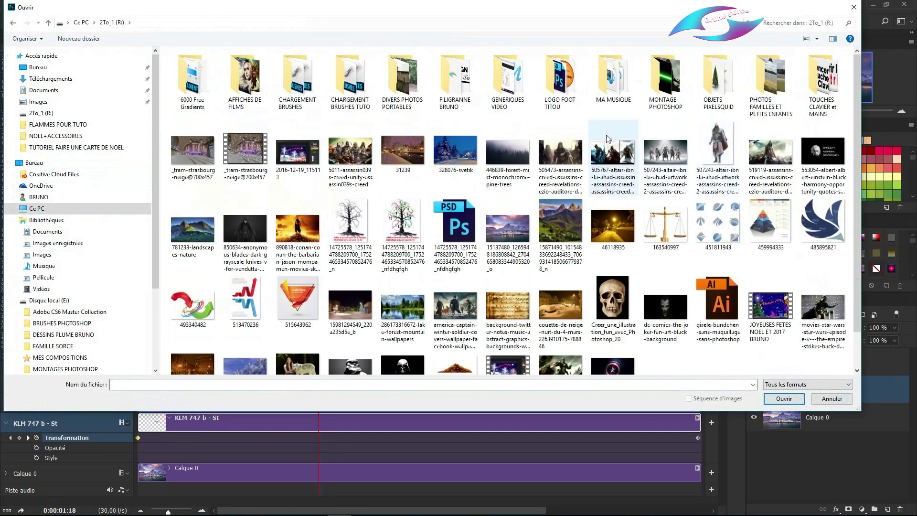
pyautogui.doubleClick(613, 86)
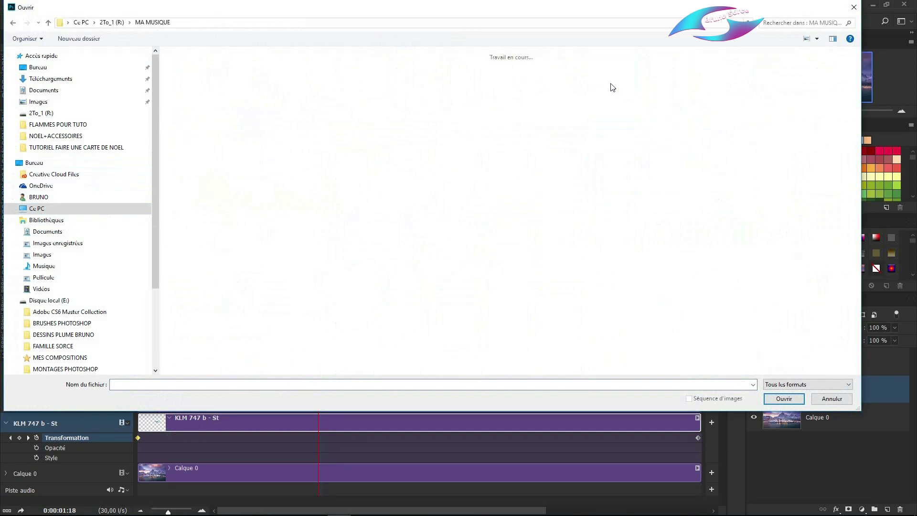
pyautogui.doubleClick(313, 91)
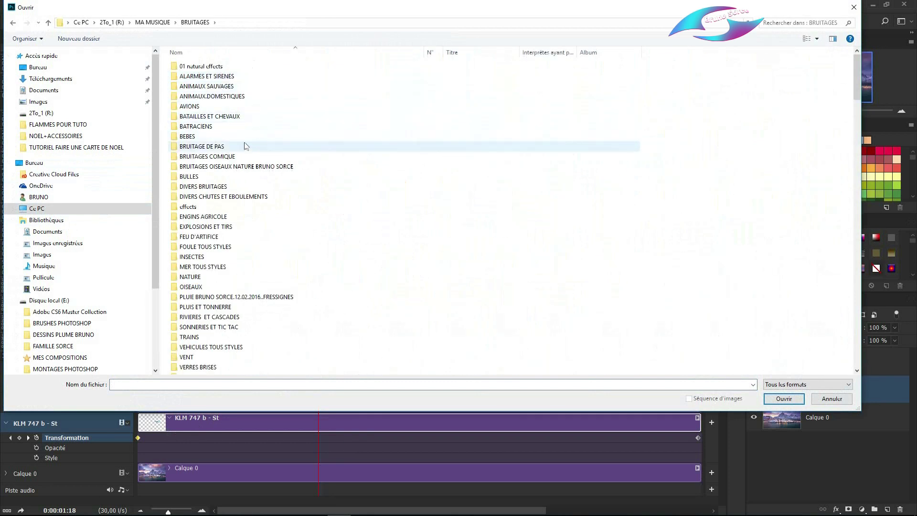
pyautogui.doubleClick(195, 107)
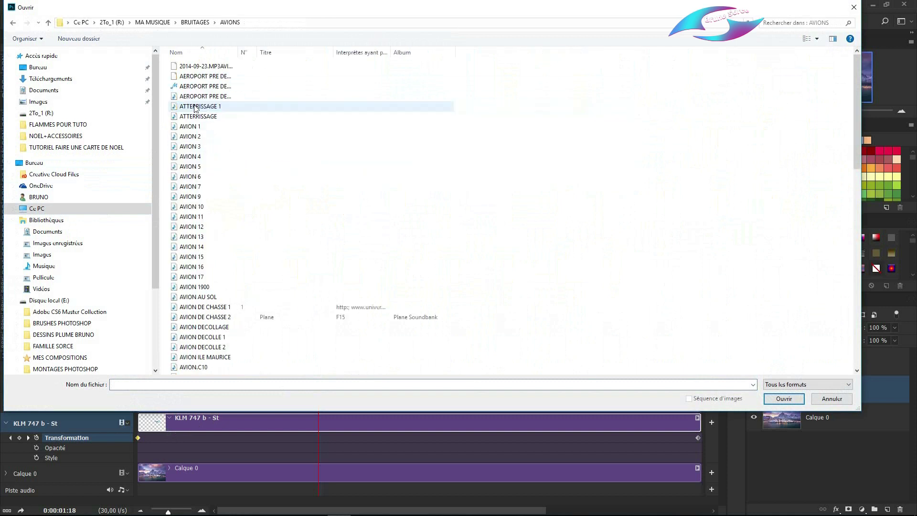
pyautogui.doubleClick(190, 137)
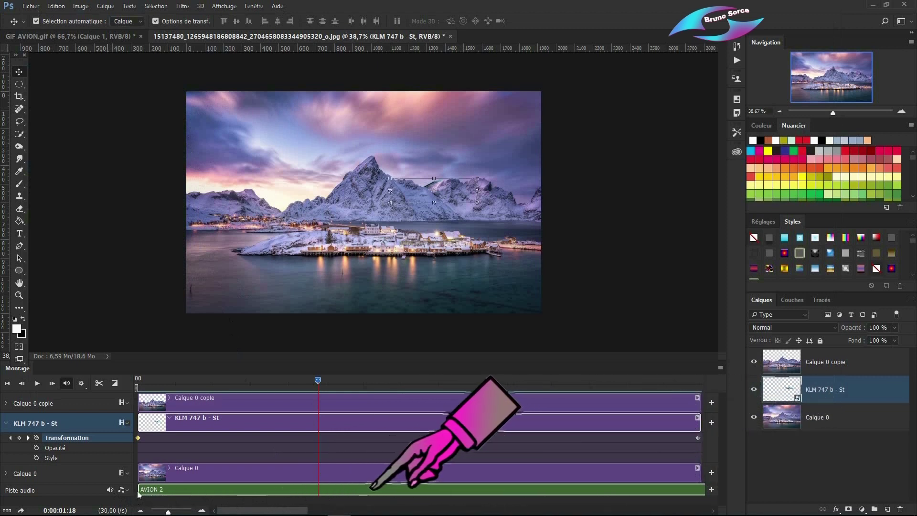
# Split the AVION 2 audio clip at 0:00:05:00, where the image tracks end, and delete the part after the cut
pyautogui.click(369, 488)
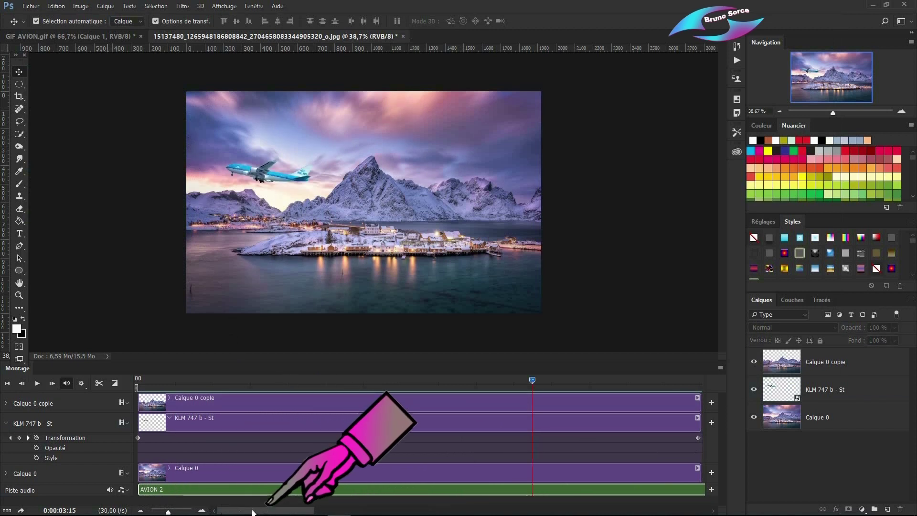
pyautogui.moveTo(256, 512); pyautogui.dragTo(311, 513)
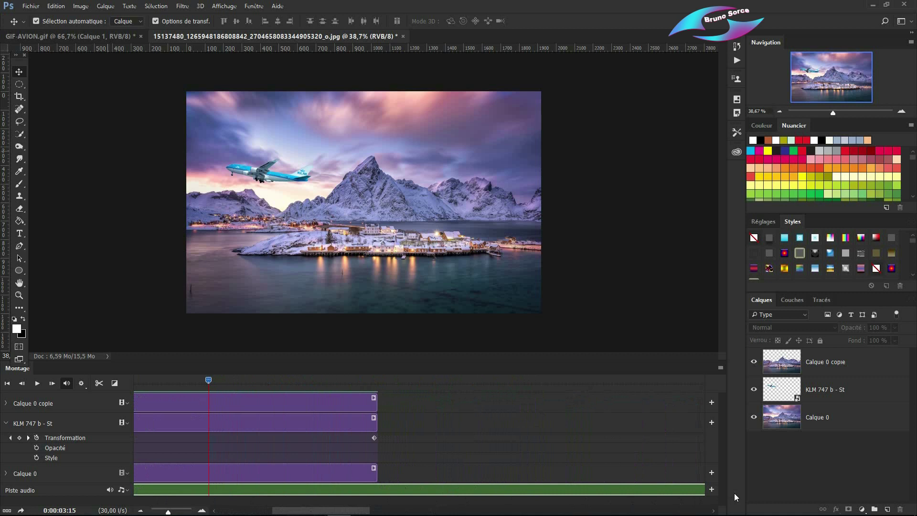
pyautogui.moveTo(366, 511)
pyautogui.mouseDown()
pyautogui.moveTo(704, 512)
pyautogui.moveTo(369, 511)
pyautogui.mouseUp()
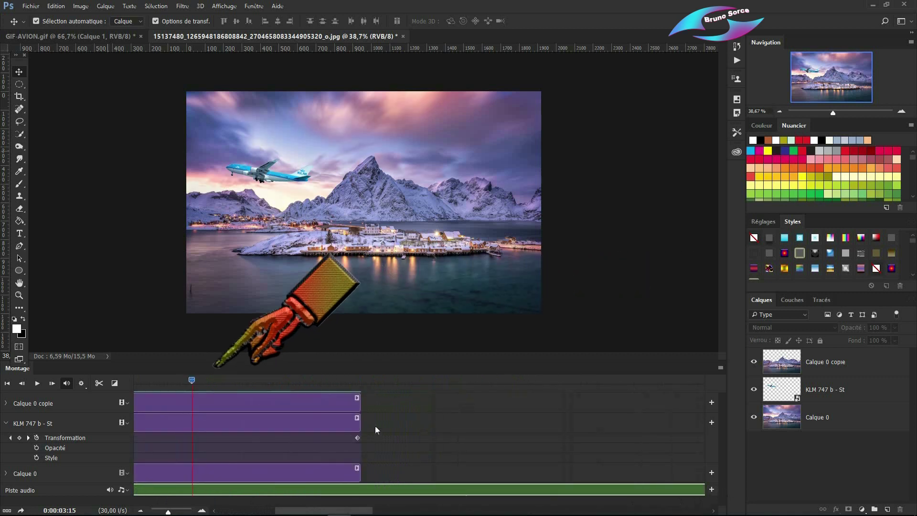
pyautogui.moveTo(192, 380); pyautogui.dragTo(361, 392)
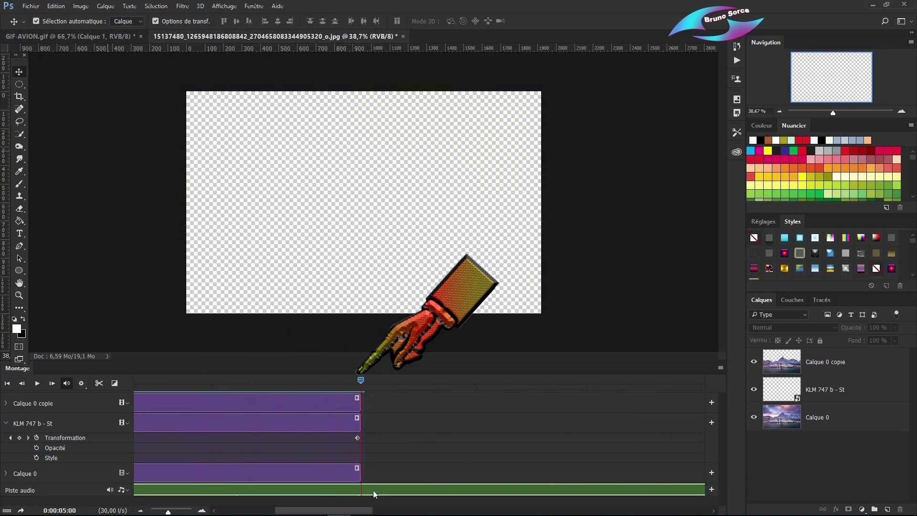
pyautogui.click(99, 383)
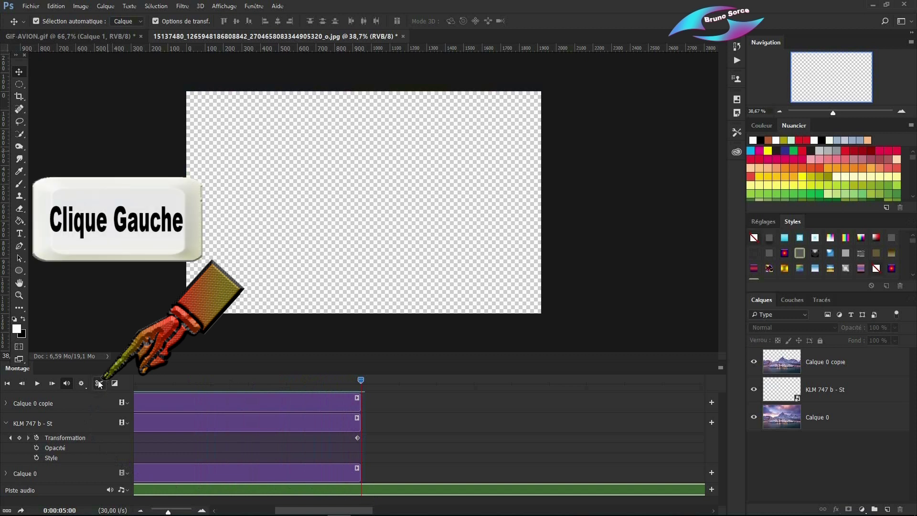
pyautogui.click(100, 383)
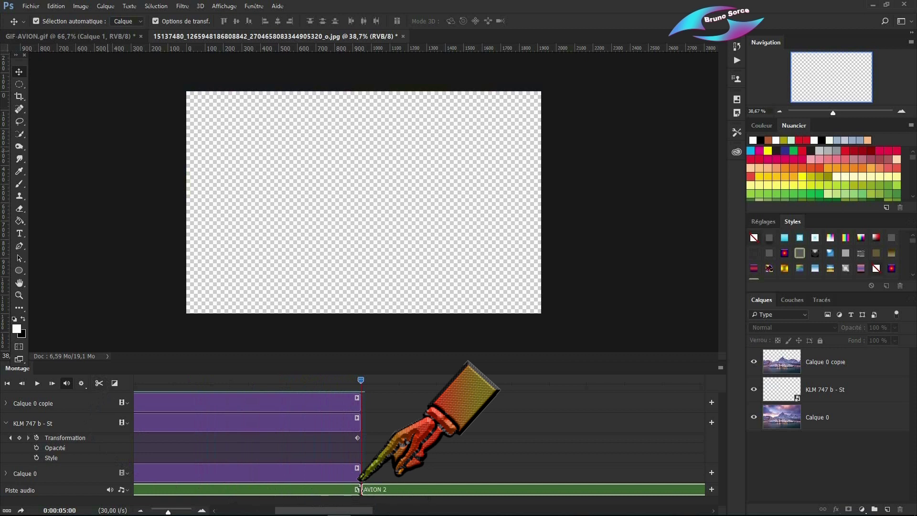
pyautogui.click(439, 486)
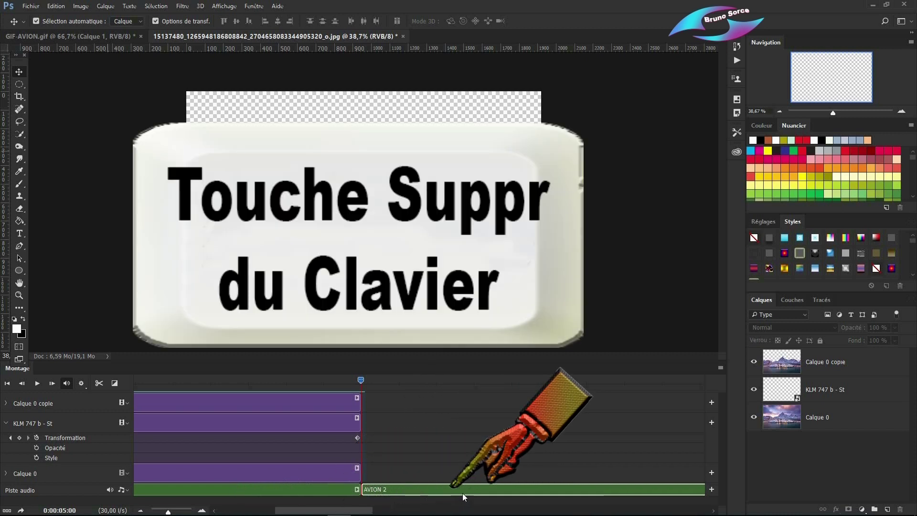
pyautogui.press('Delete')
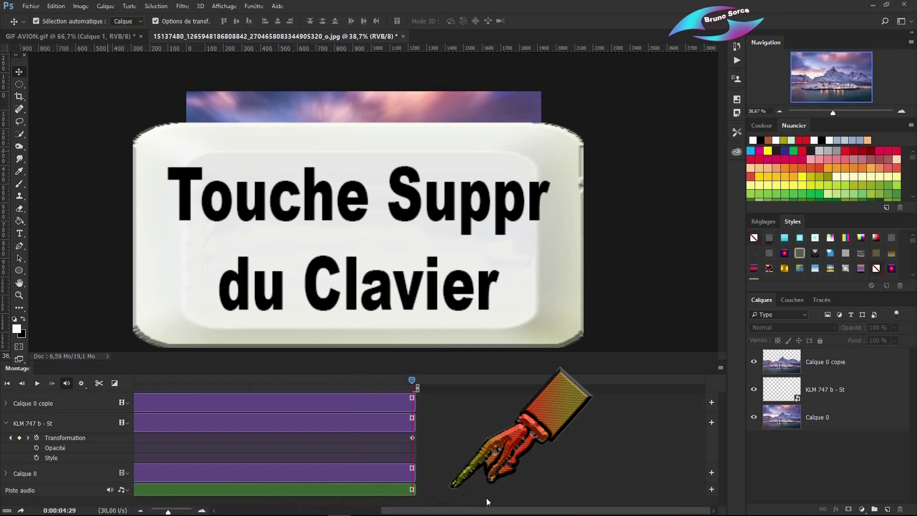
# Play the animation from the start with the trimmed aircraft sound, and stop playback
pyautogui.click(7, 384)
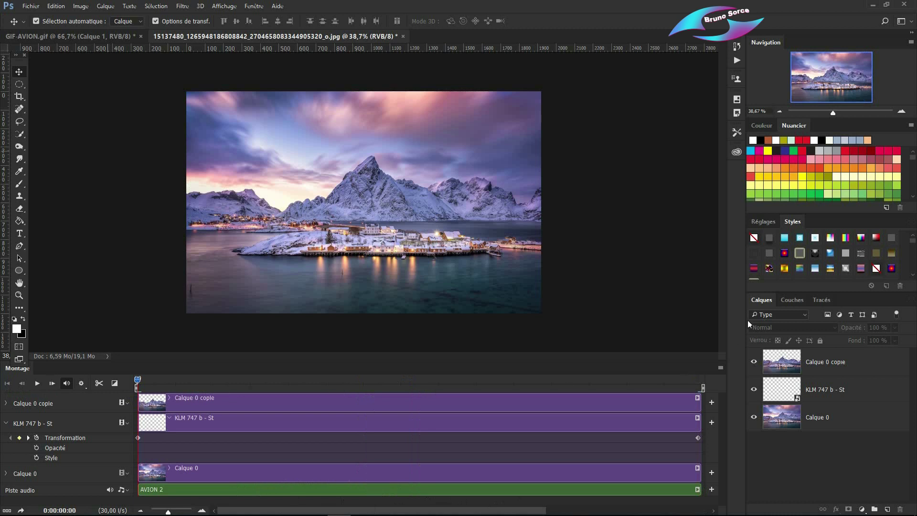
pyautogui.press('space')
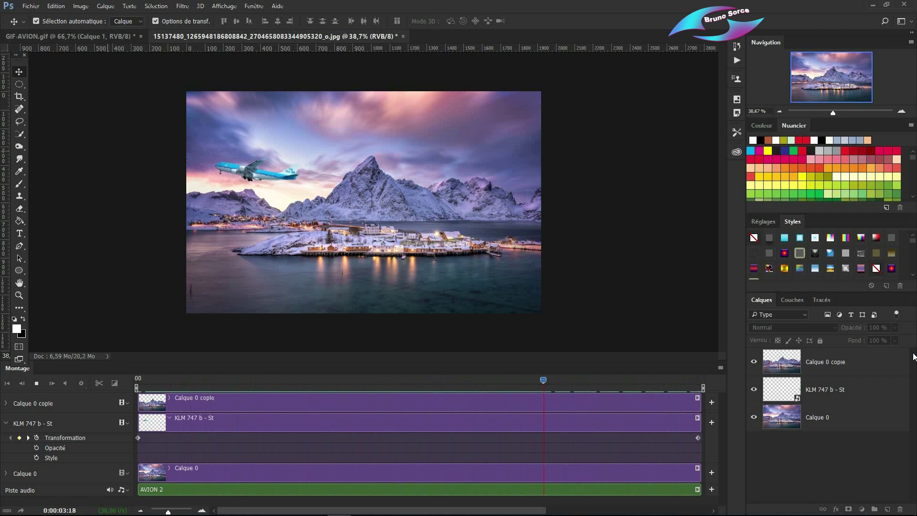
pyautogui.press('space')
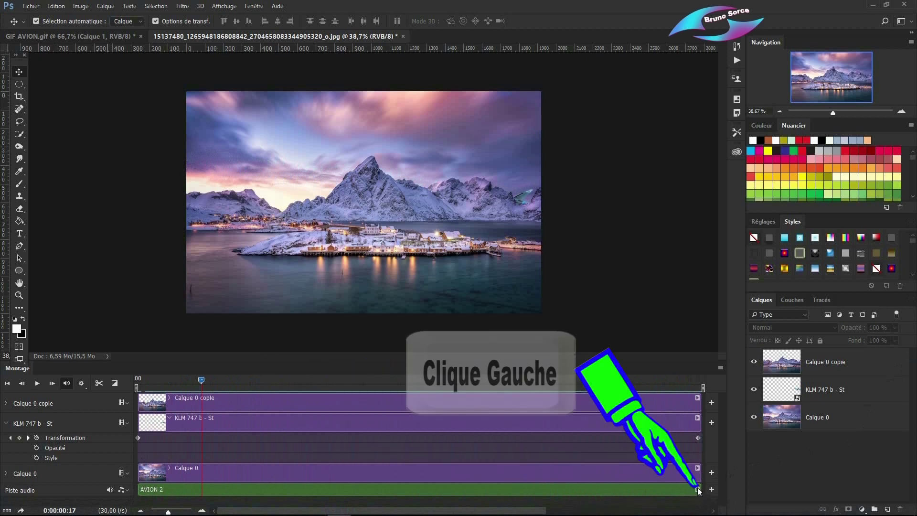
# Set both the fade-in and the fade-out of the AVION 2 audio clip to 1,00 s
pyautogui.click(682, 491)
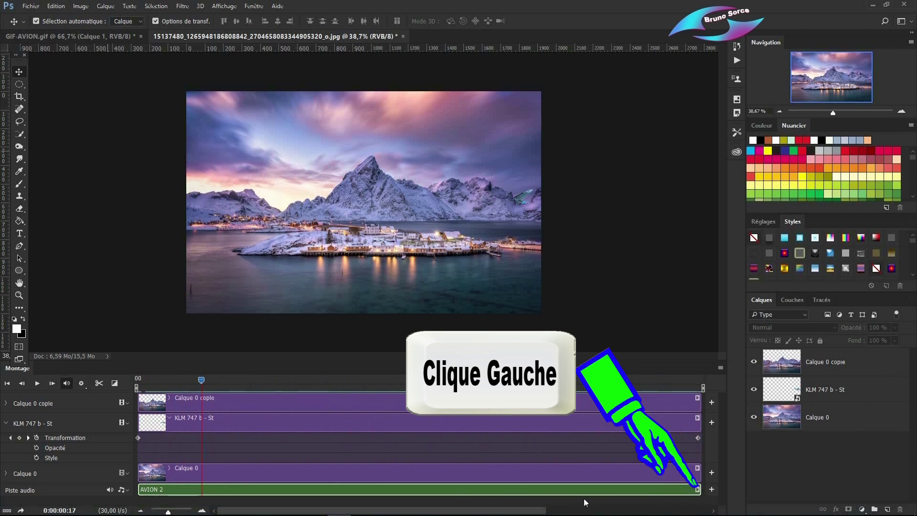
pyautogui.click(698, 488)
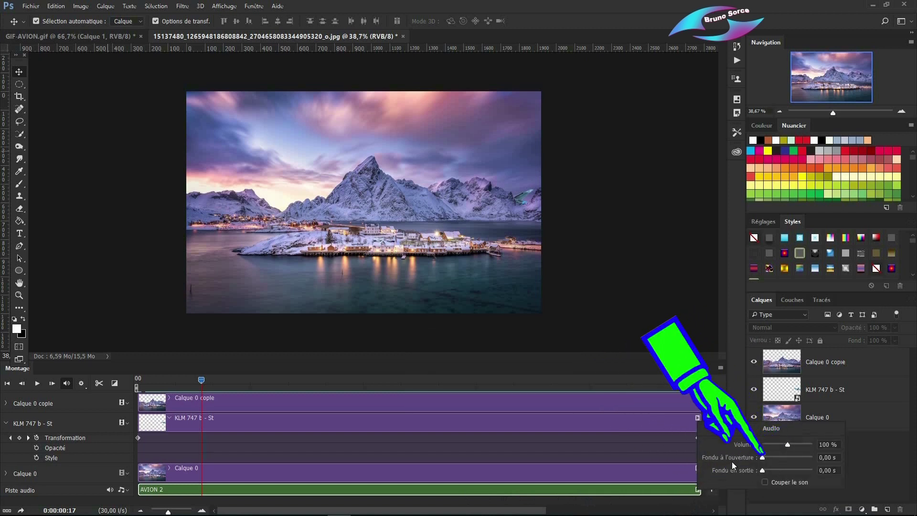
pyautogui.click(762, 459)
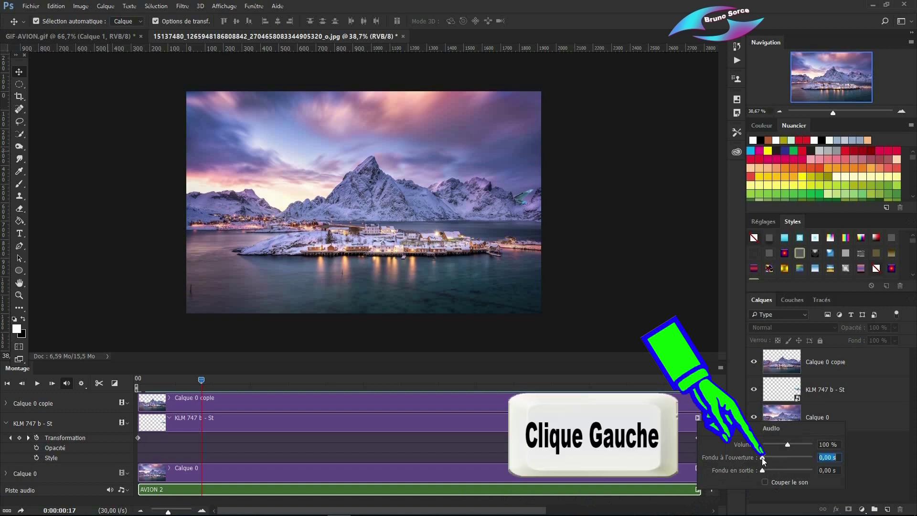
pyautogui.moveTo(762, 458); pyautogui.dragTo(772, 459)
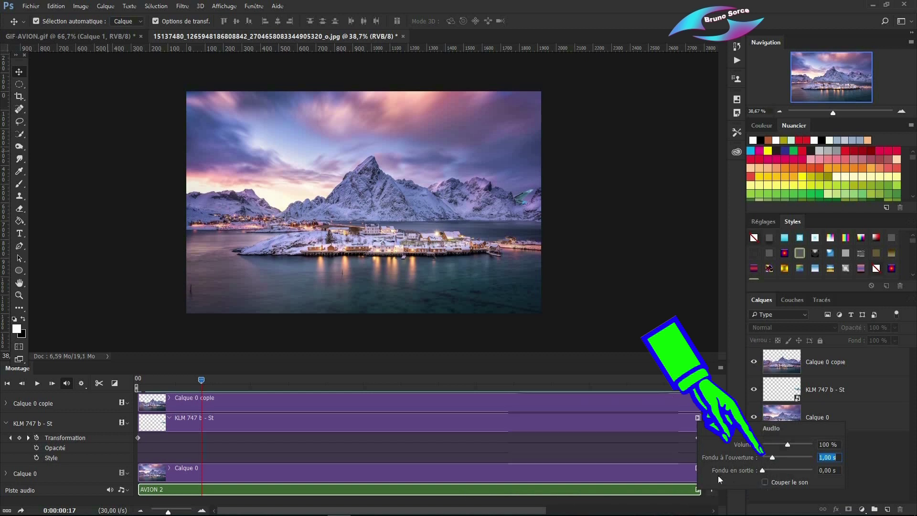
pyautogui.moveTo(765, 473); pyautogui.dragTo(771, 473)
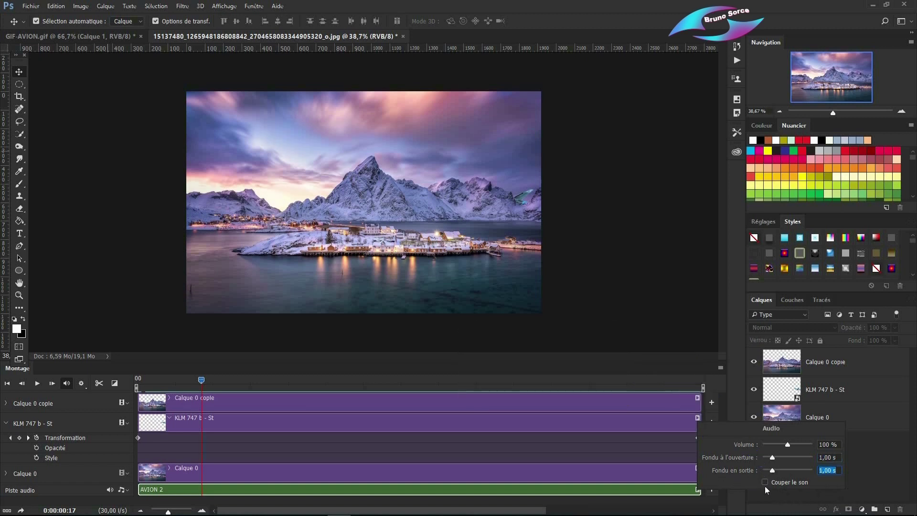
# Replay the animation from the start to check the audio fades, and stop playback
pyautogui.click(5, 383)
pyautogui.press('space')
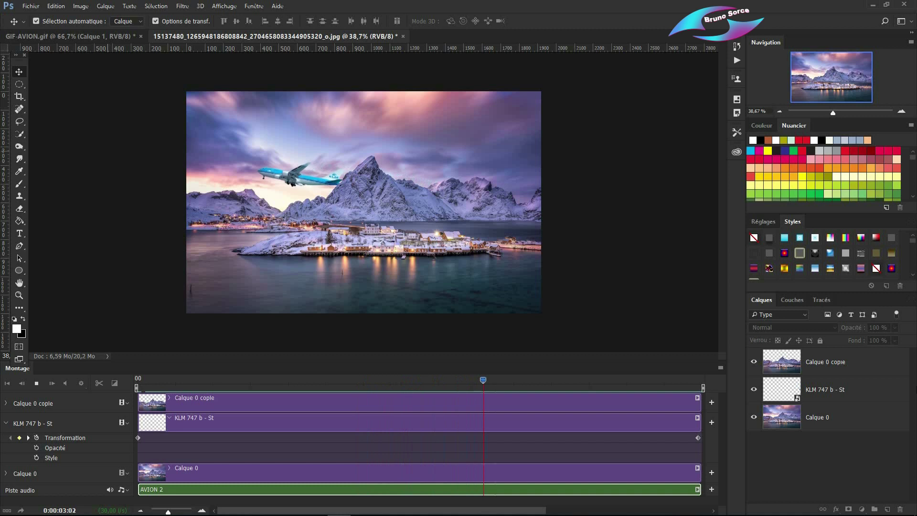
pyautogui.press('space')
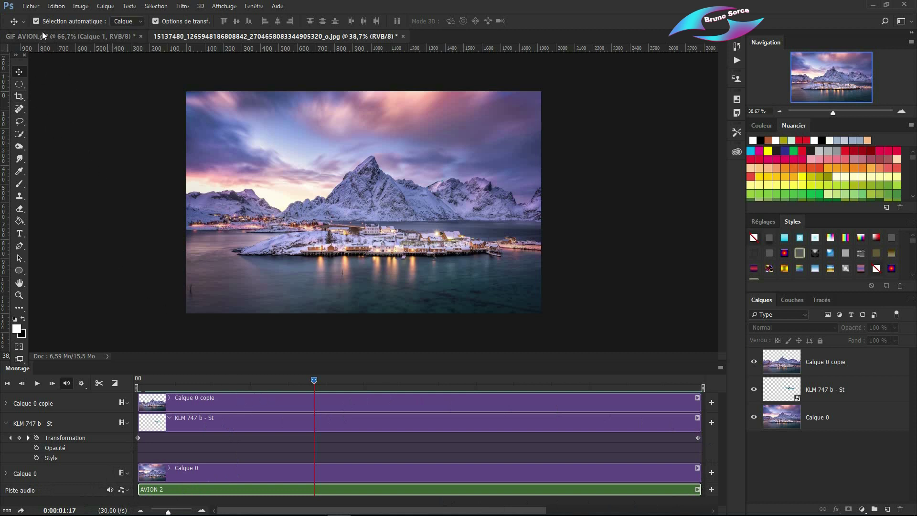
# Open the video render settings, browse to the ANIMATION AVION folder as the destination, and cancel the render
pyautogui.click(30, 6)
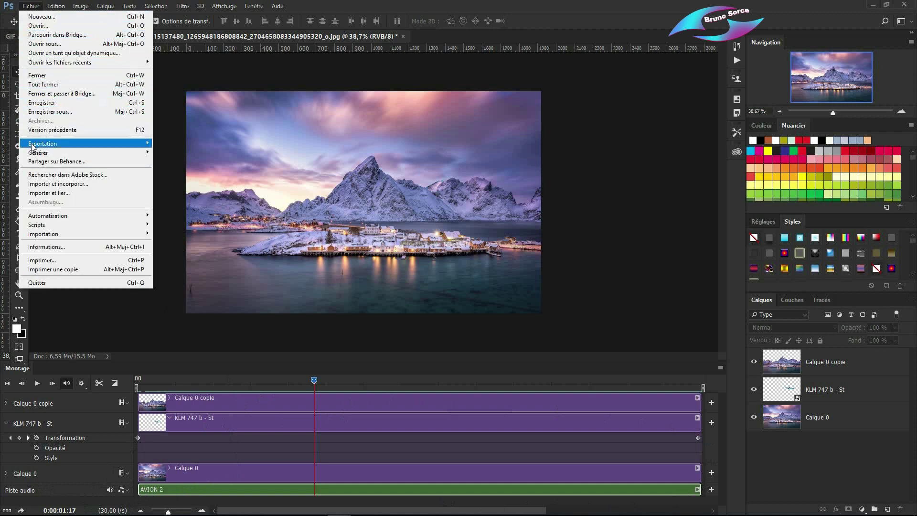
pyautogui.moveTo(33, 148)
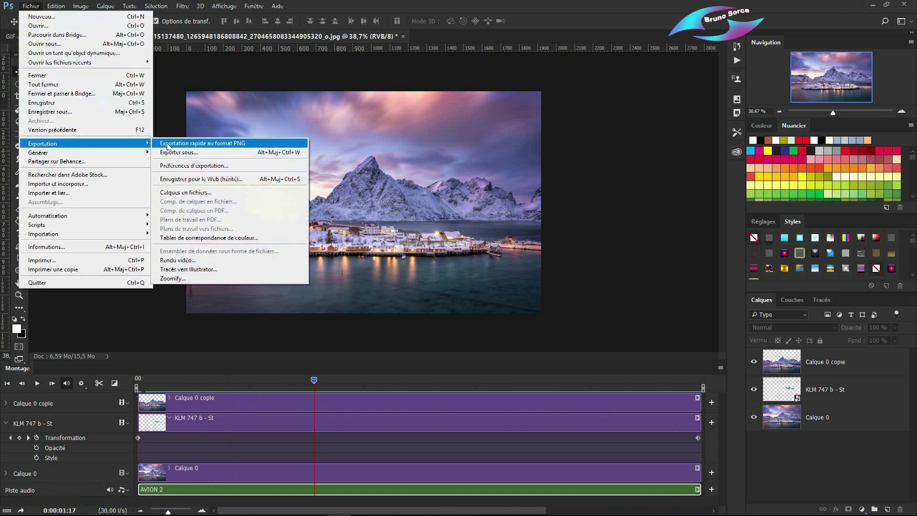
pyautogui.click(185, 262)
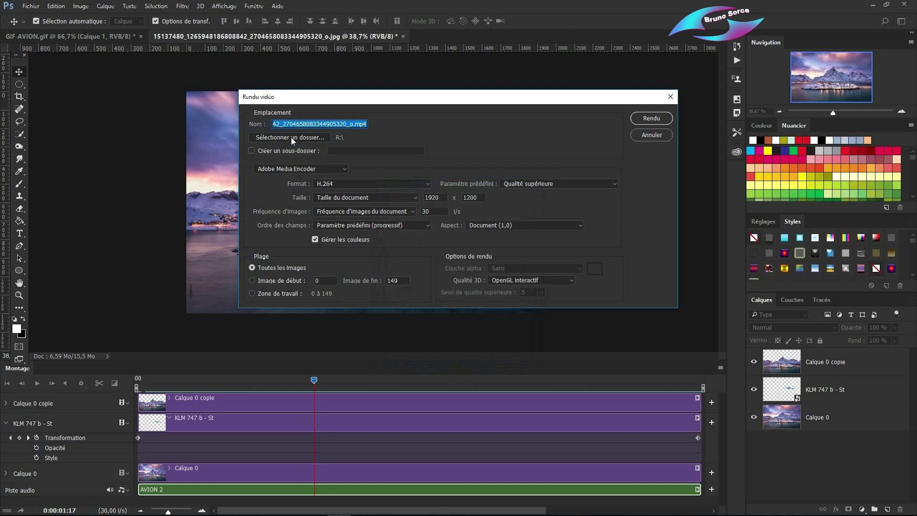
pyautogui.click(298, 138)
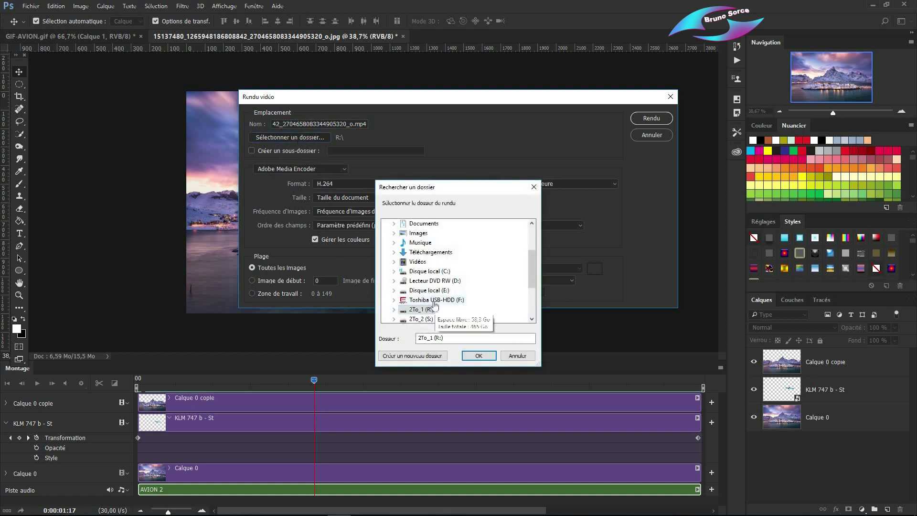
pyautogui.click(425, 311)
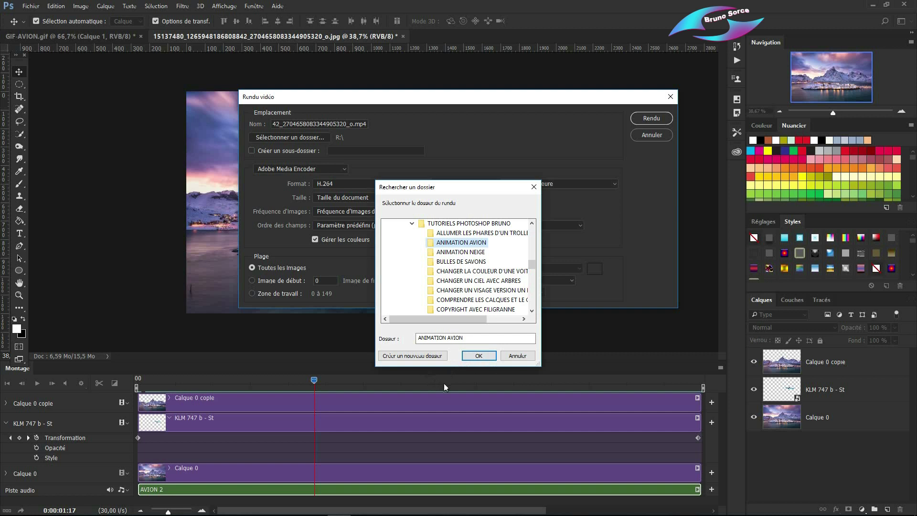
pyautogui.click(517, 358)
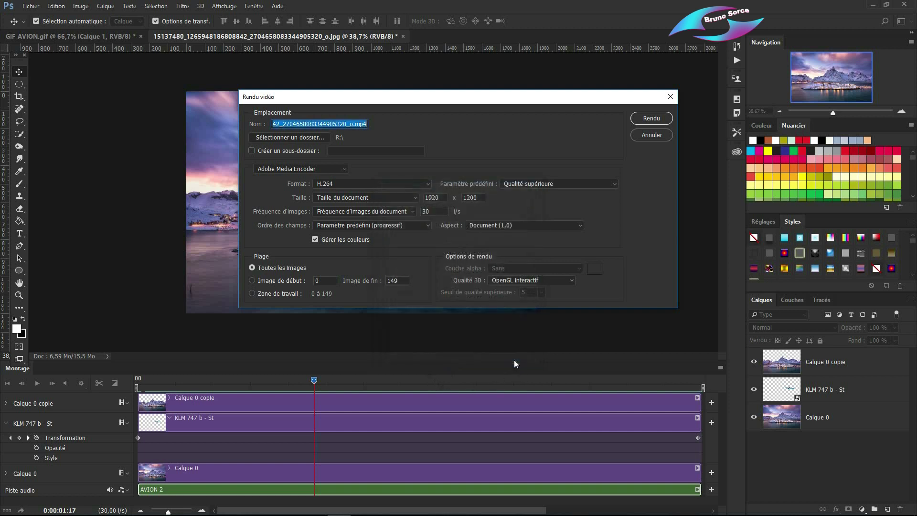
pyautogui.click(647, 135)
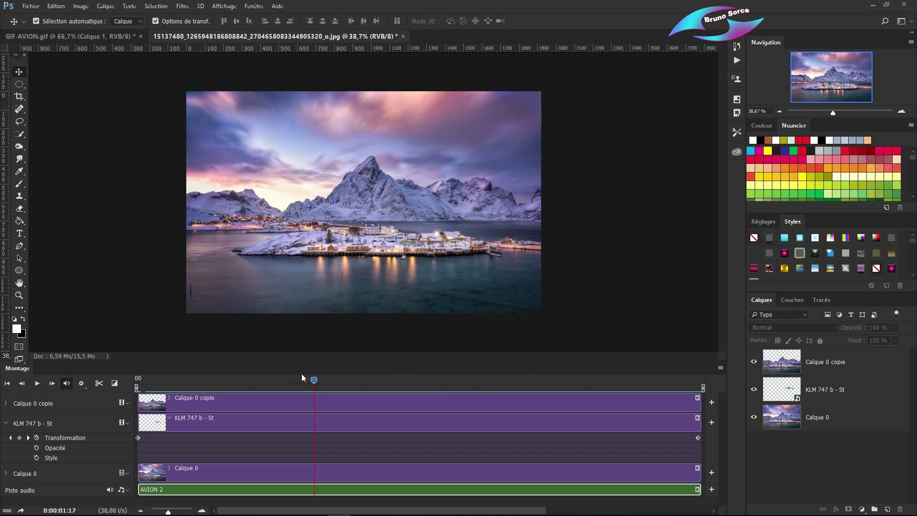
# Set up a legacy Save for Web export in GIF format with the loop option Toujours, and cancel it
pyautogui.click(30, 6)
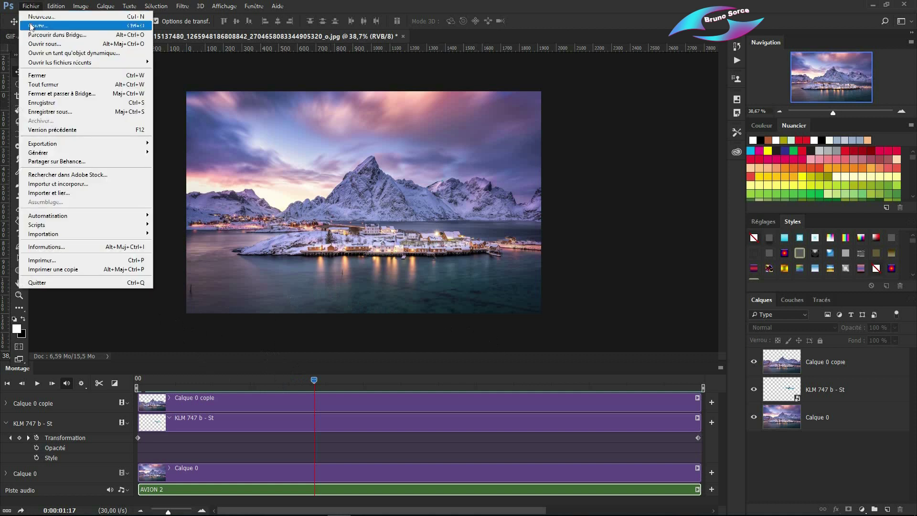
pyautogui.moveTo(39, 144)
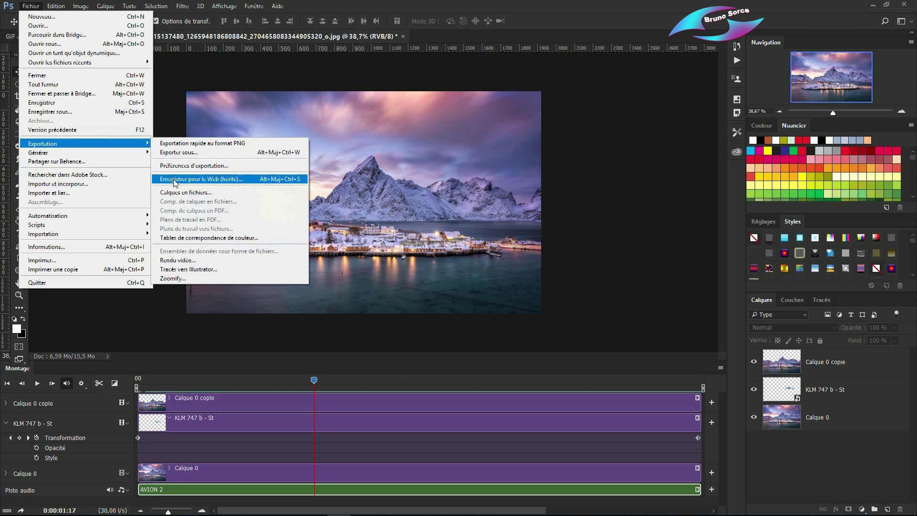
pyautogui.click(175, 180)
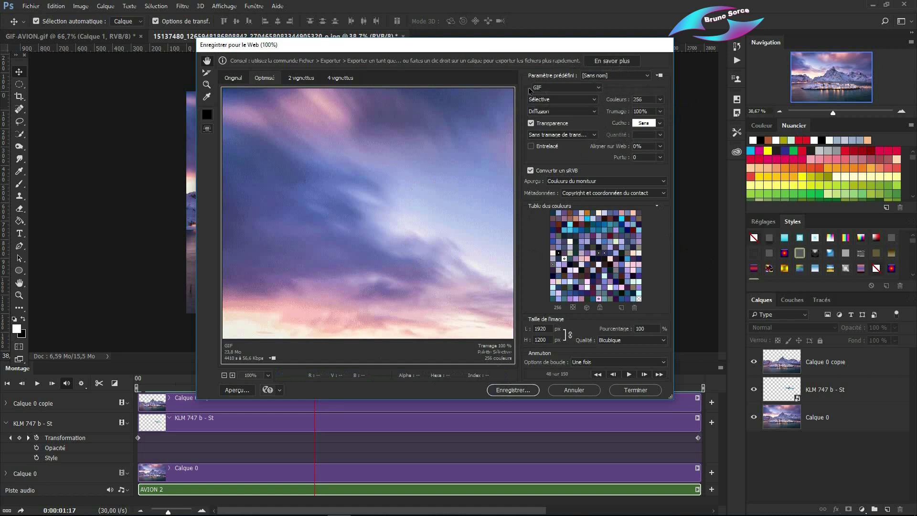
pyautogui.click(596, 87)
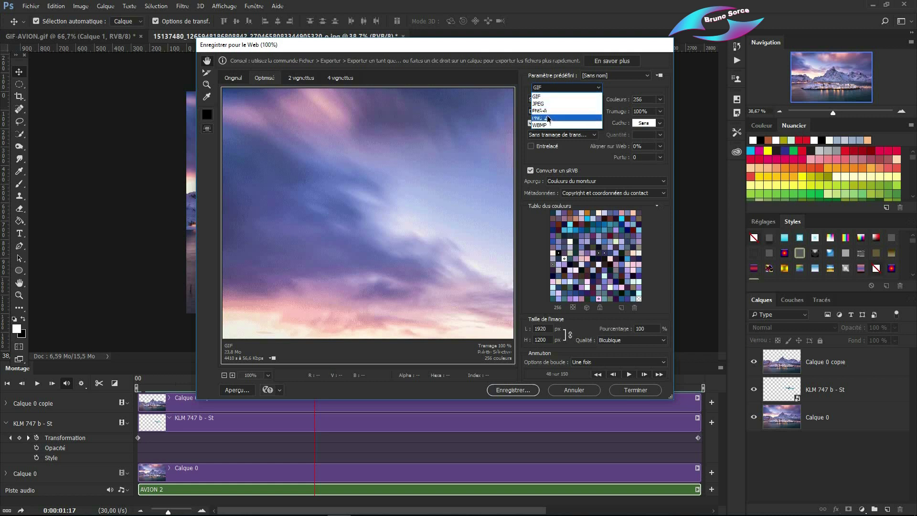
pyautogui.click(538, 98)
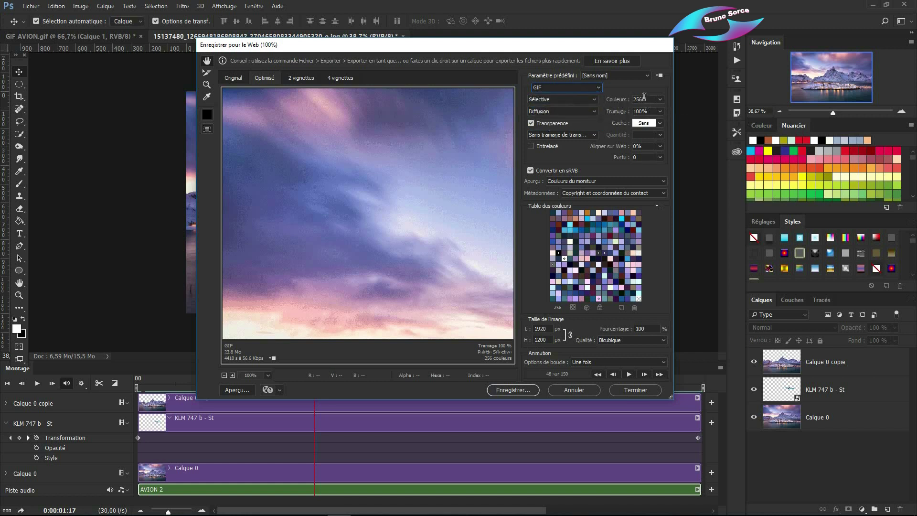
pyautogui.click(659, 99)
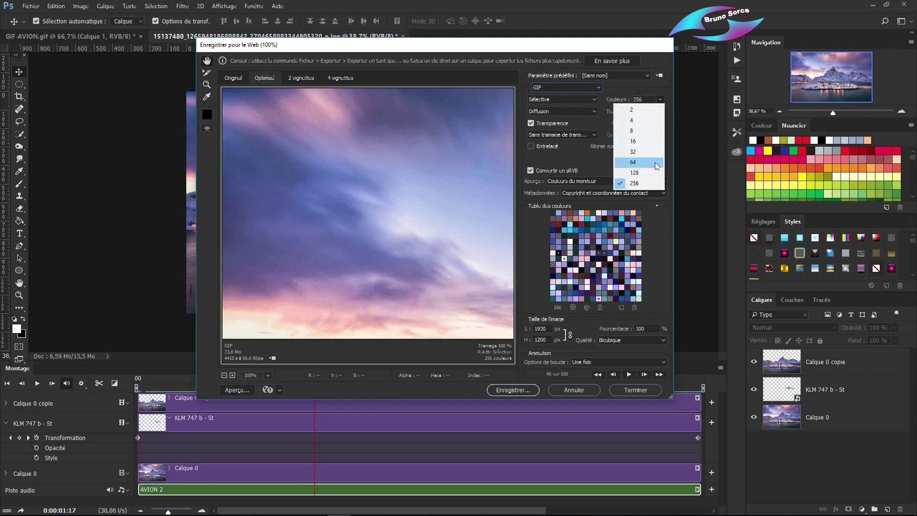
pyautogui.click(668, 86)
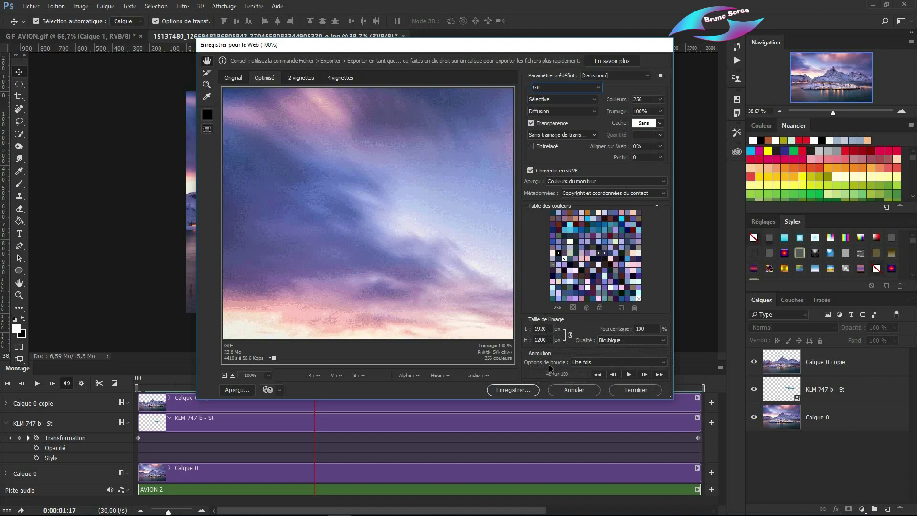
pyautogui.click(663, 365)
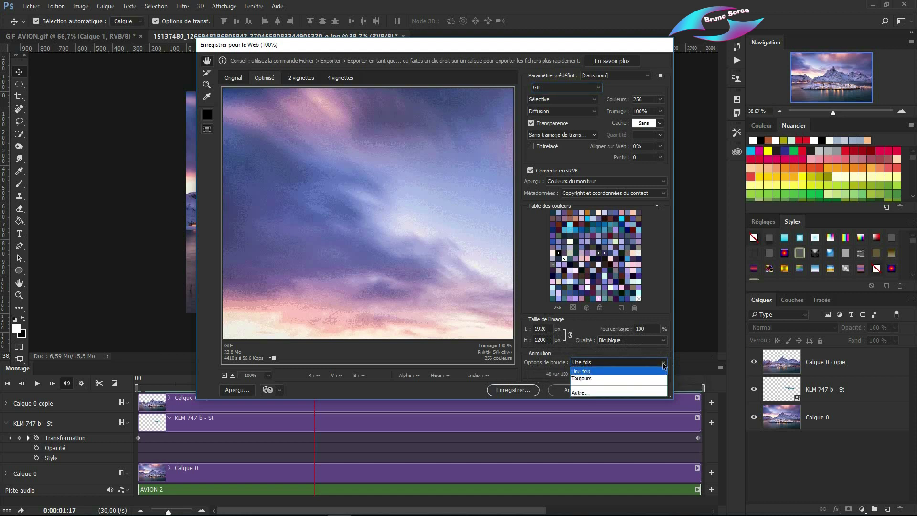
pyautogui.click(592, 379)
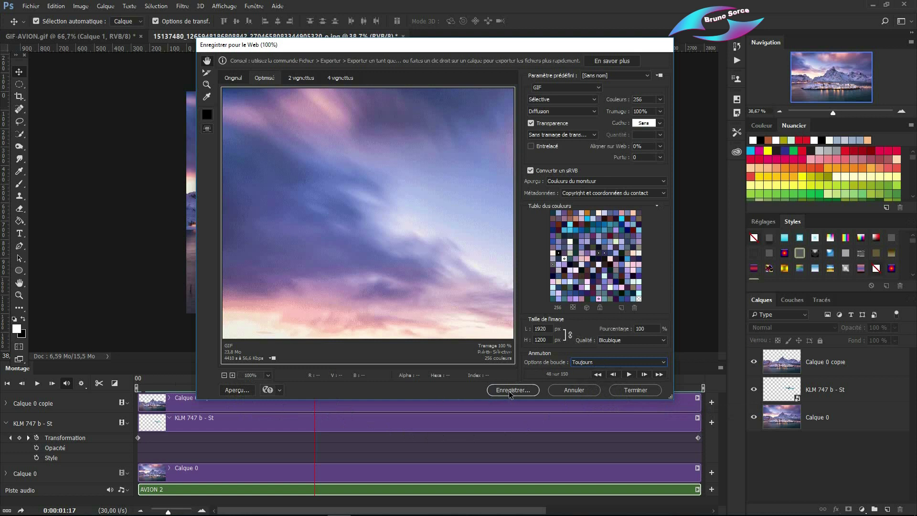
pyautogui.click(572, 391)
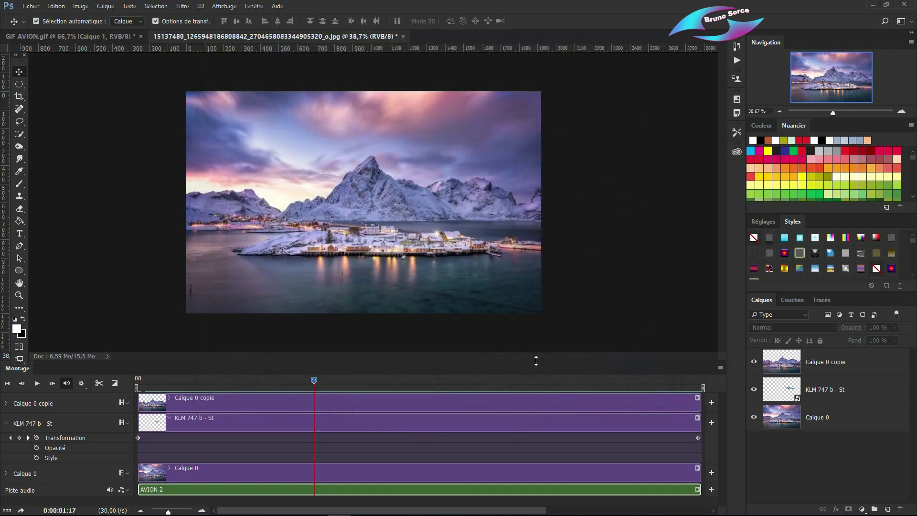
# Switch to the ANIMATION AVION folder, open GIF-AVION VIDEO, pause it, and set it to full screen with repeat on
pyautogui.click(873, 6)
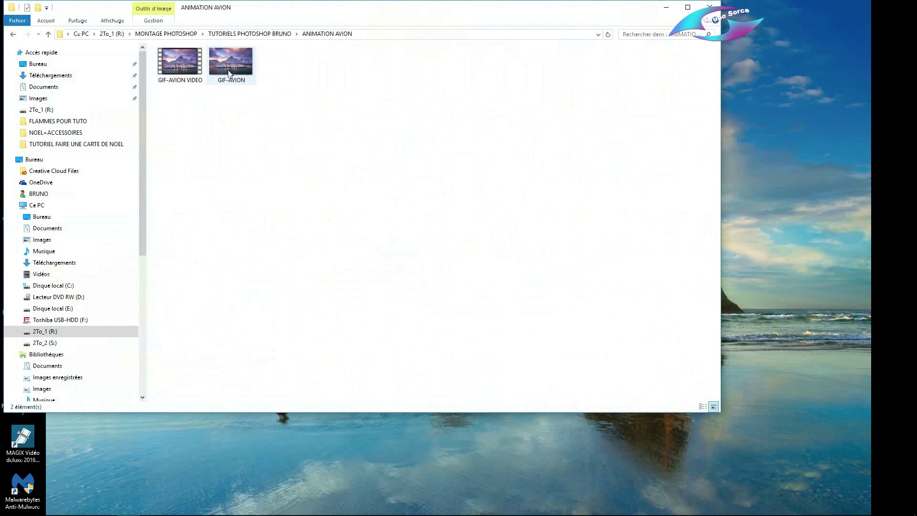
pyautogui.doubleClick(179, 68)
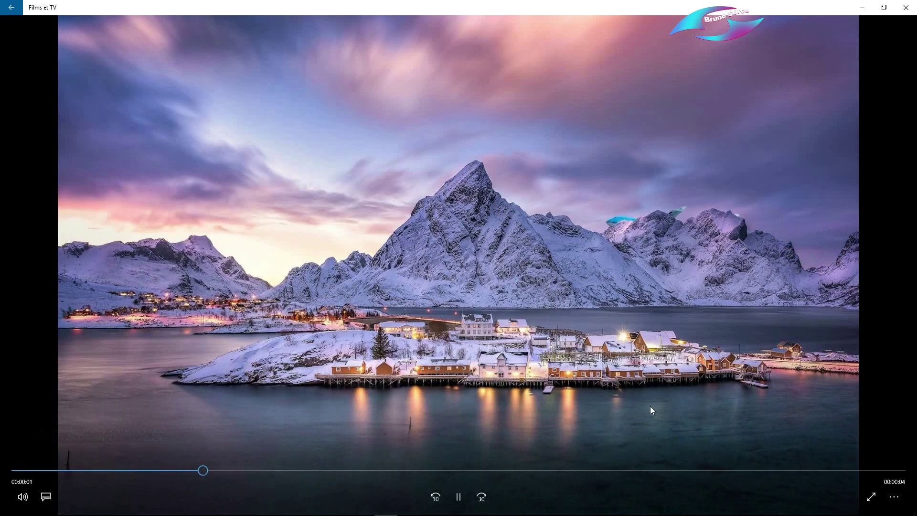
pyautogui.click(458, 497)
pyautogui.click(872, 499)
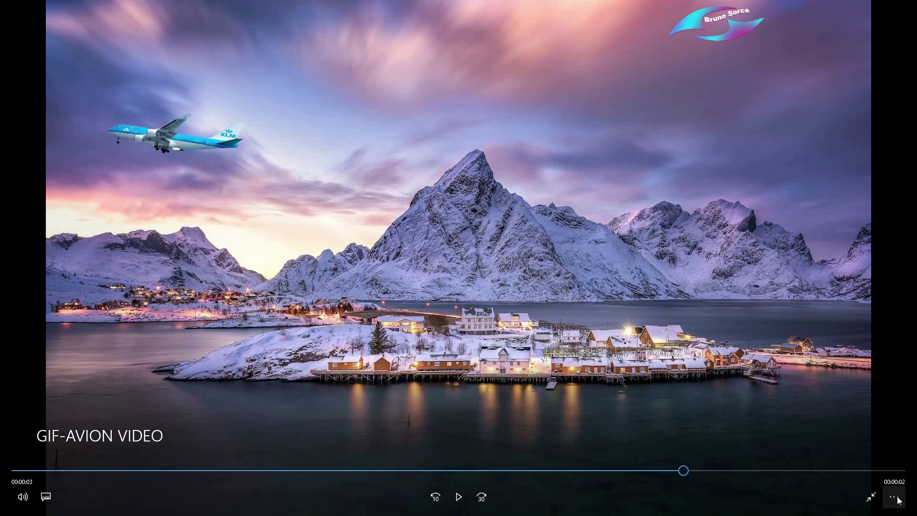
pyautogui.click(897, 499)
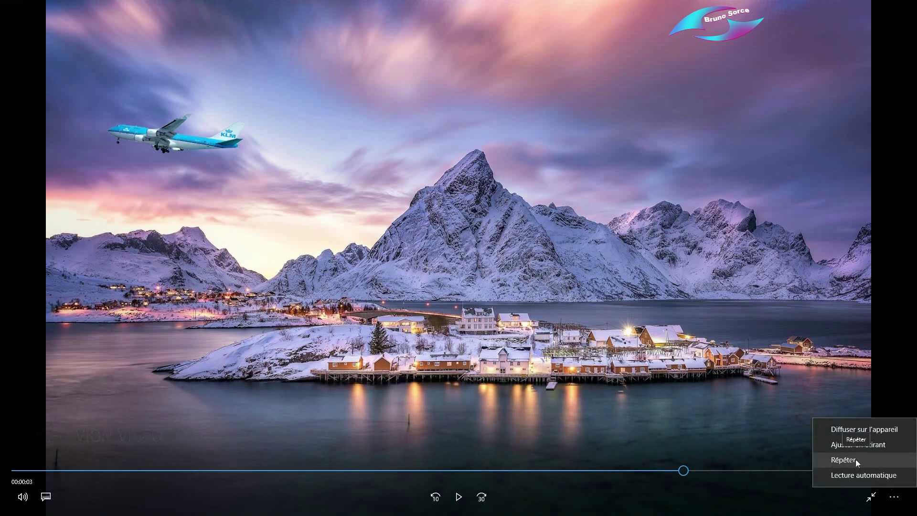
pyautogui.click(843, 460)
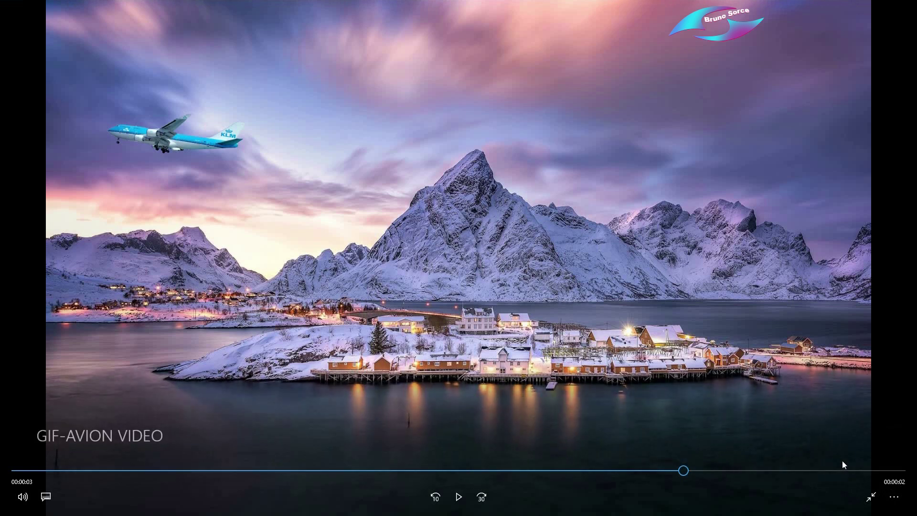
# Play the repeating video in full screen to review the plane animation, and close the player
pyautogui.click(458, 498)
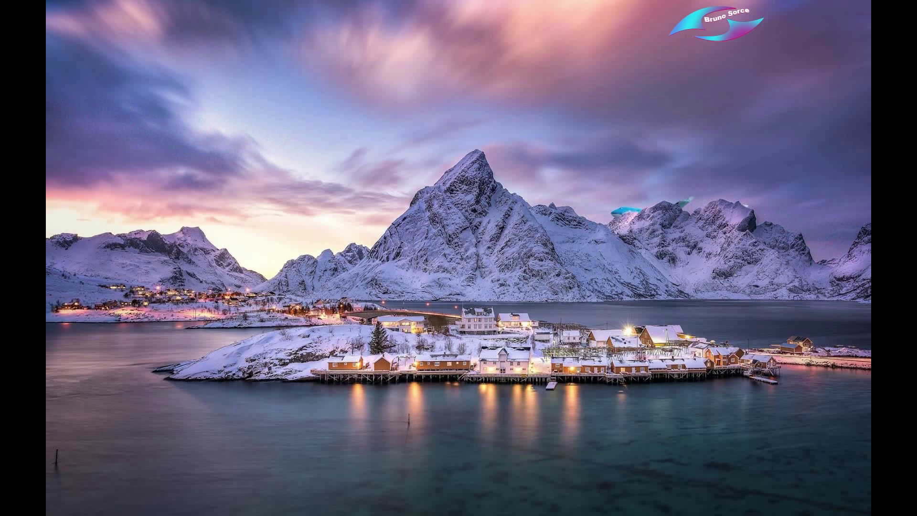
pyautogui.moveTo(719, 406)
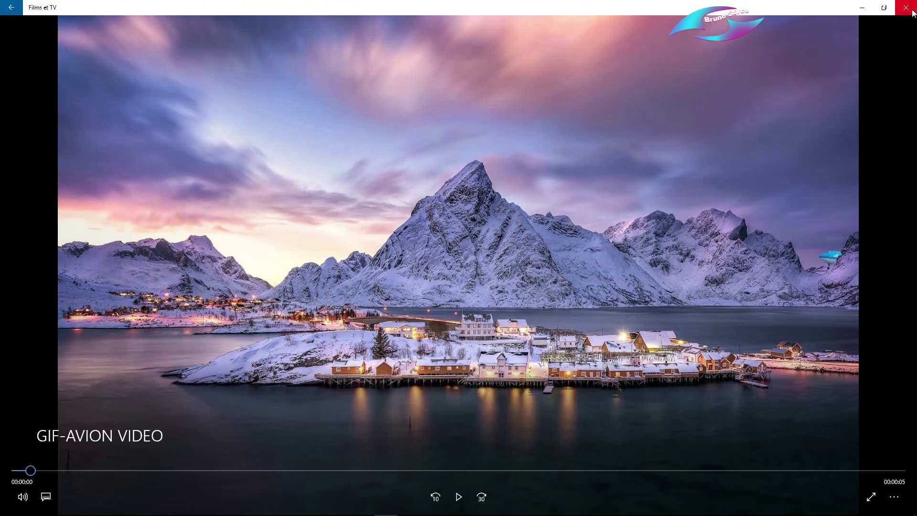
pyautogui.click(911, 9)
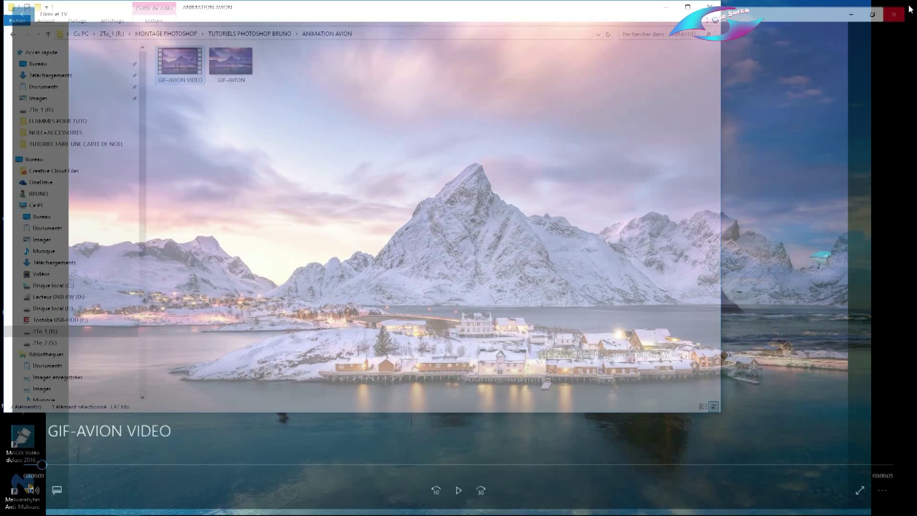
# View the exported GIF-AVION animation, and close the viewer and the folder window
pyautogui.doubleClick(227, 60)
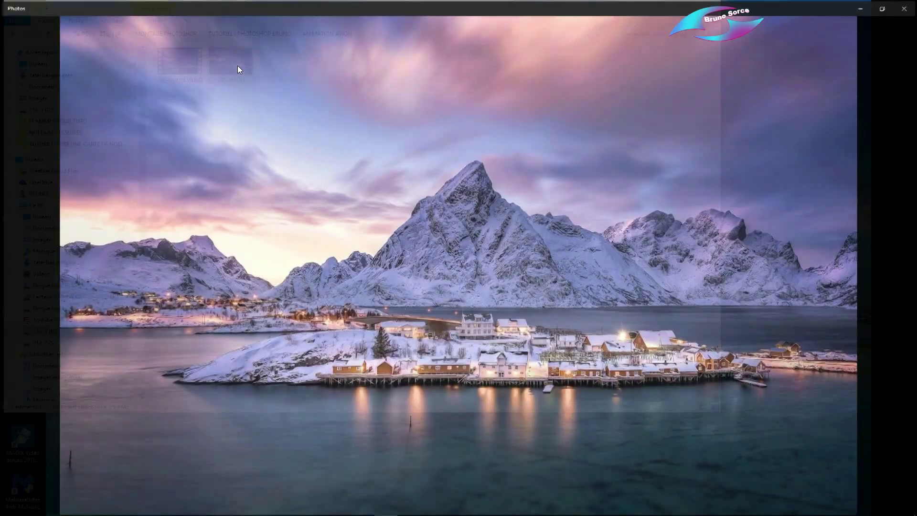
pyautogui.click(902, 499)
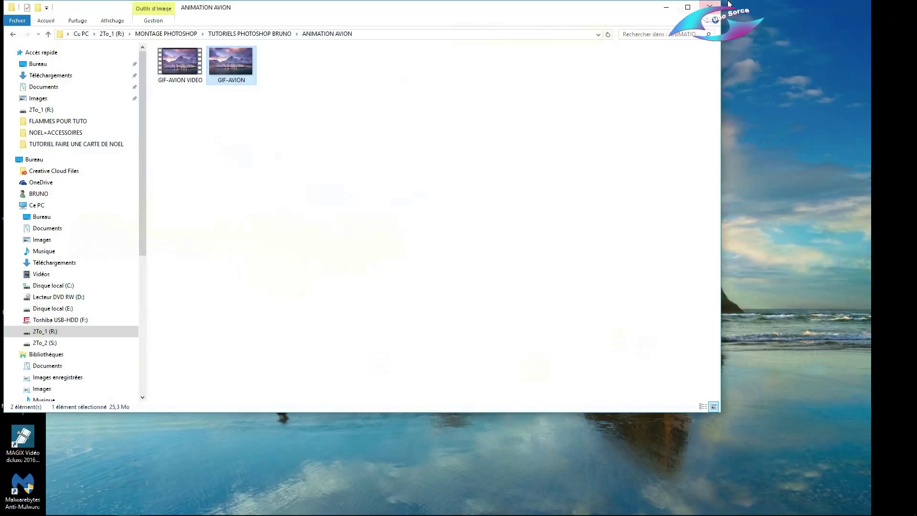
pyautogui.click(710, 9)
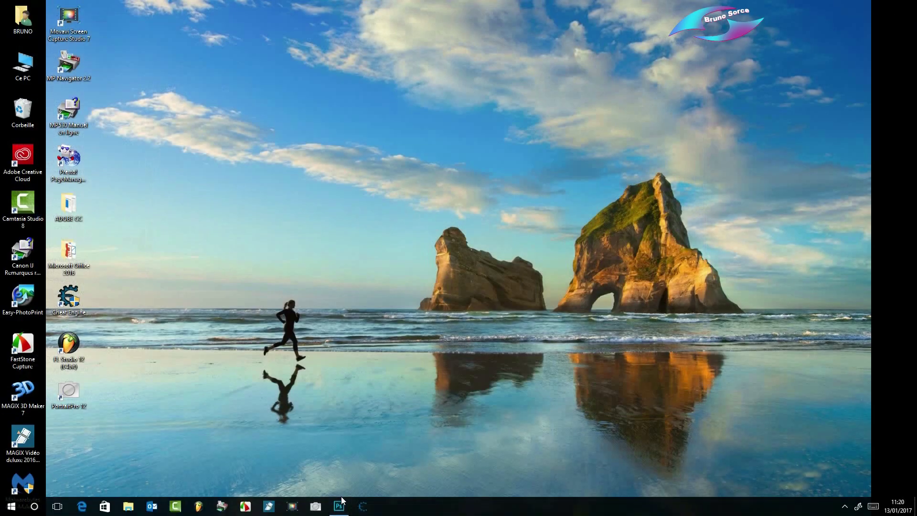
# Switch back to Photoshop, play the animation, fit the image to the available canvas area, and resume playback
pyautogui.click(340, 507)
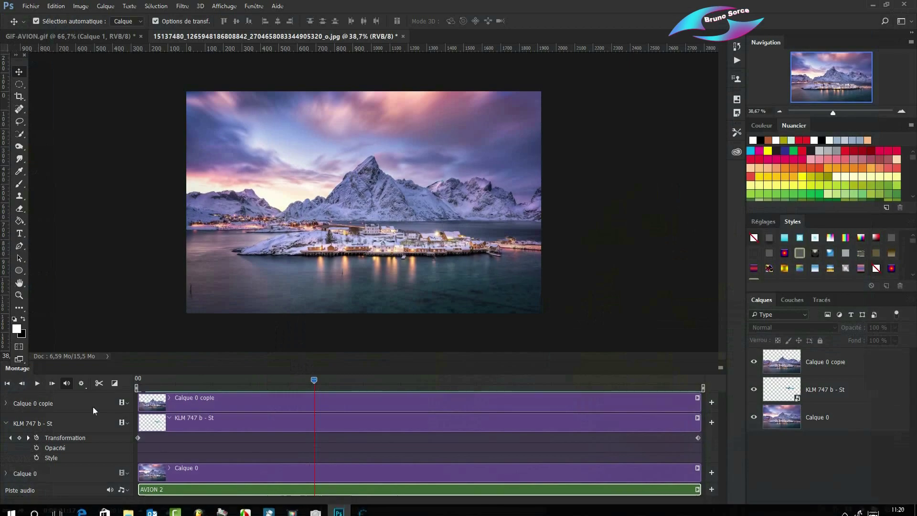
pyautogui.click(38, 385)
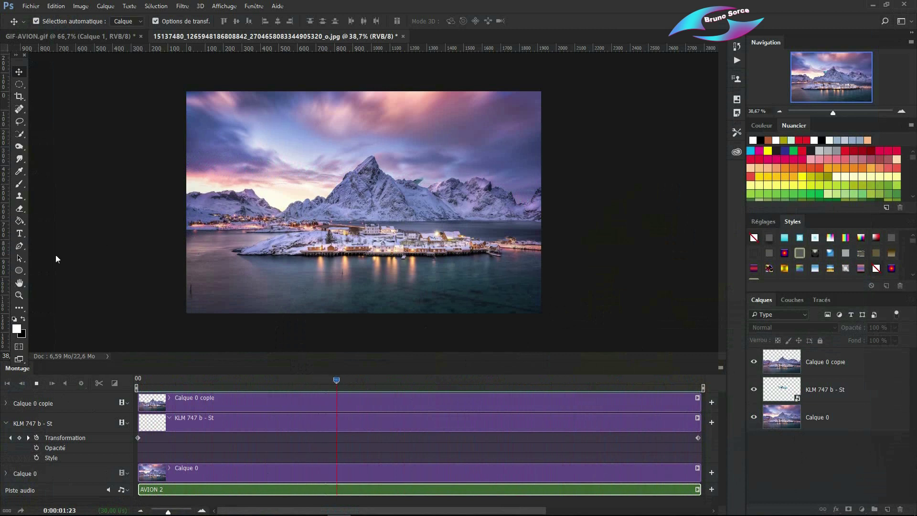
pyautogui.click(19, 295)
pyautogui.rightClick(339, 218)
pyautogui.click(368, 225)
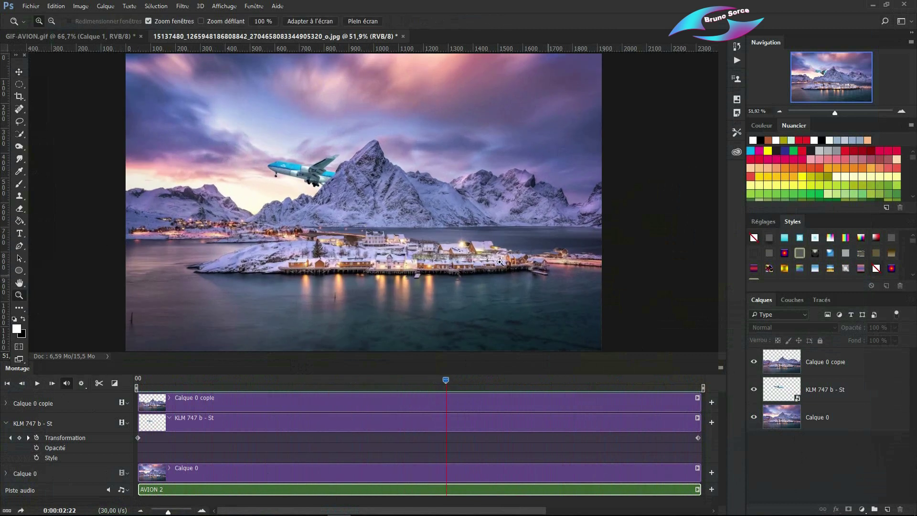
pyautogui.press('space')
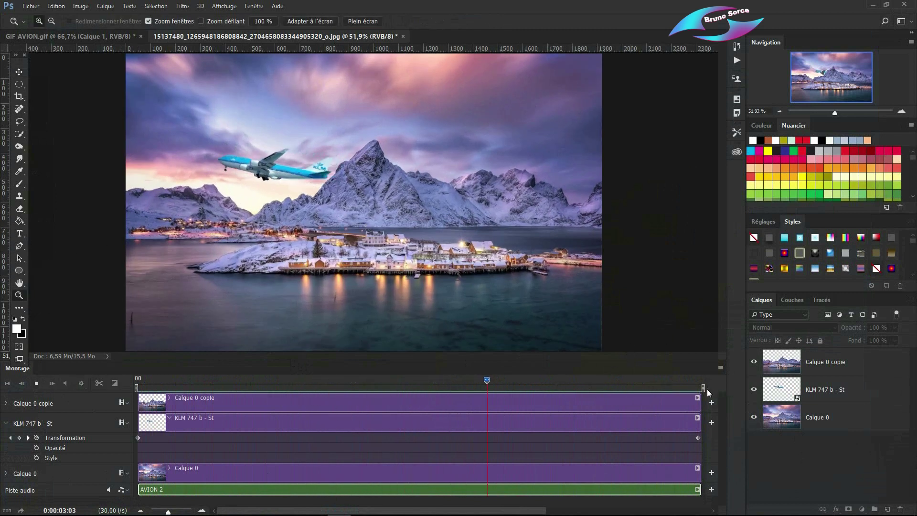